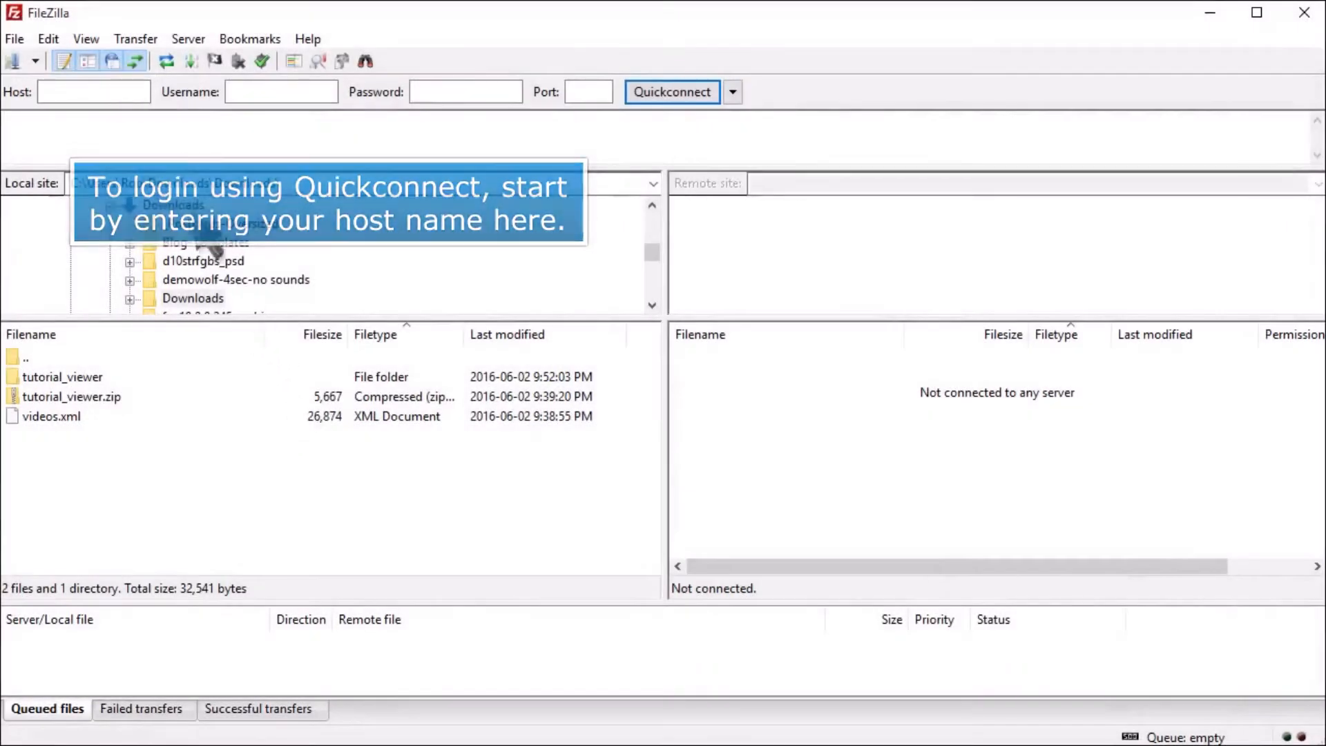
Quickconnect to host mybiz4321.com with username mybiz4321 and the account password.
left_click(128, 95)
type("mybiz4321.com")
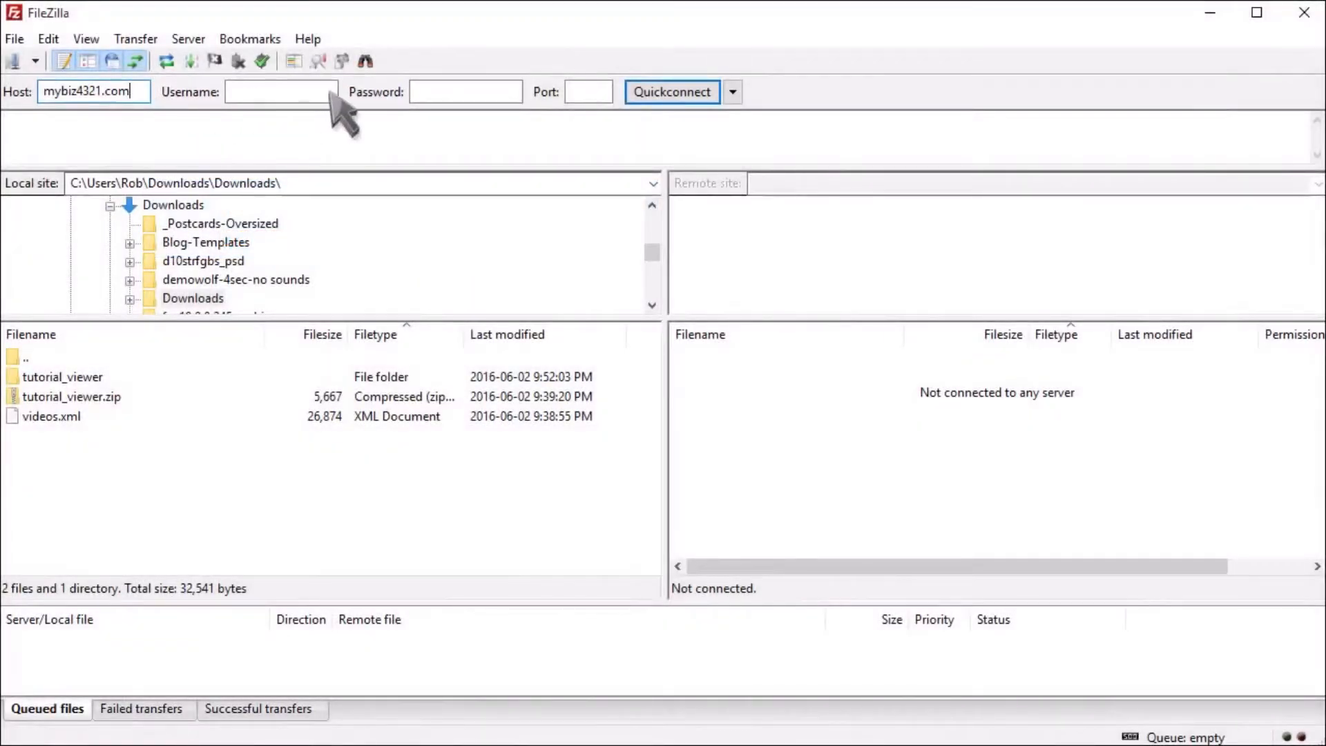
left_click(332, 95)
type("mybiz4321")
left_click(482, 96)
type("••••••••")
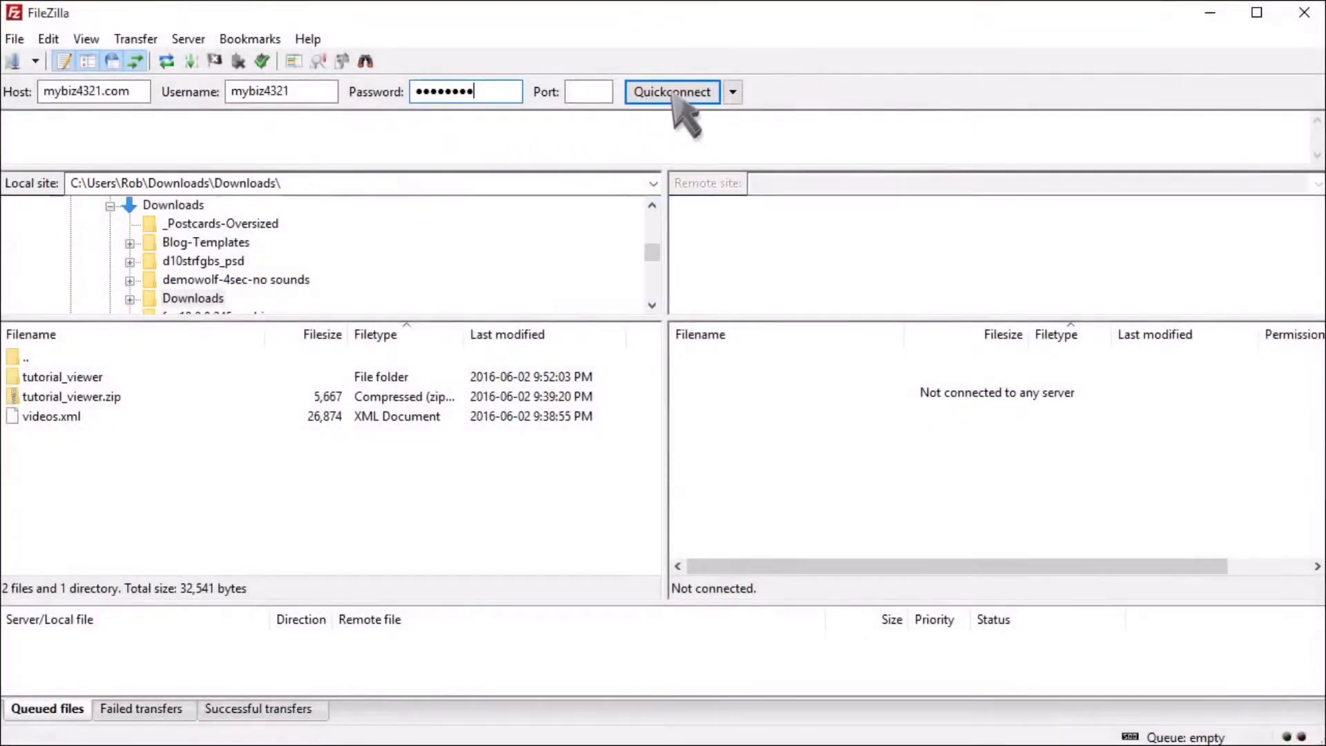
left_click(674, 93)
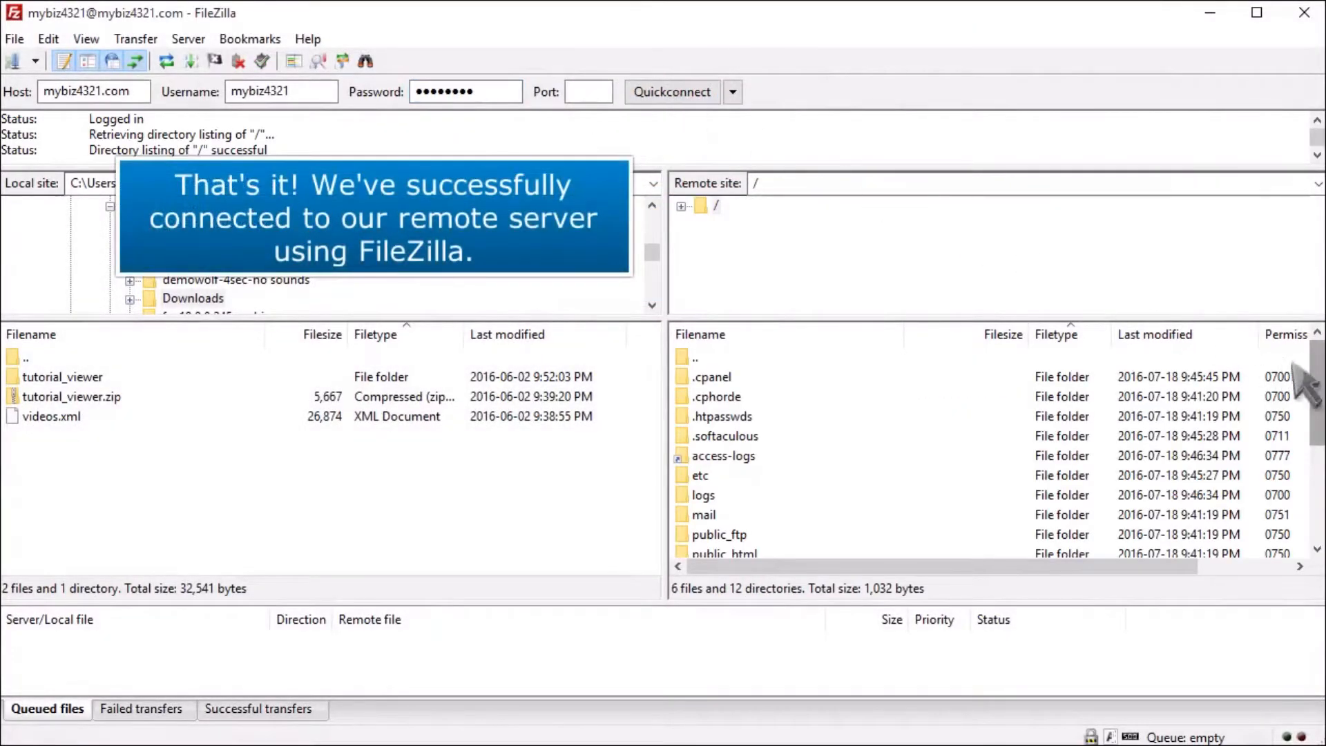
Open the public_html folder on the remote server and disconnect from the server.
scroll(1319, 414, "down", 1)
scroll(1319, 414, "down", 1)
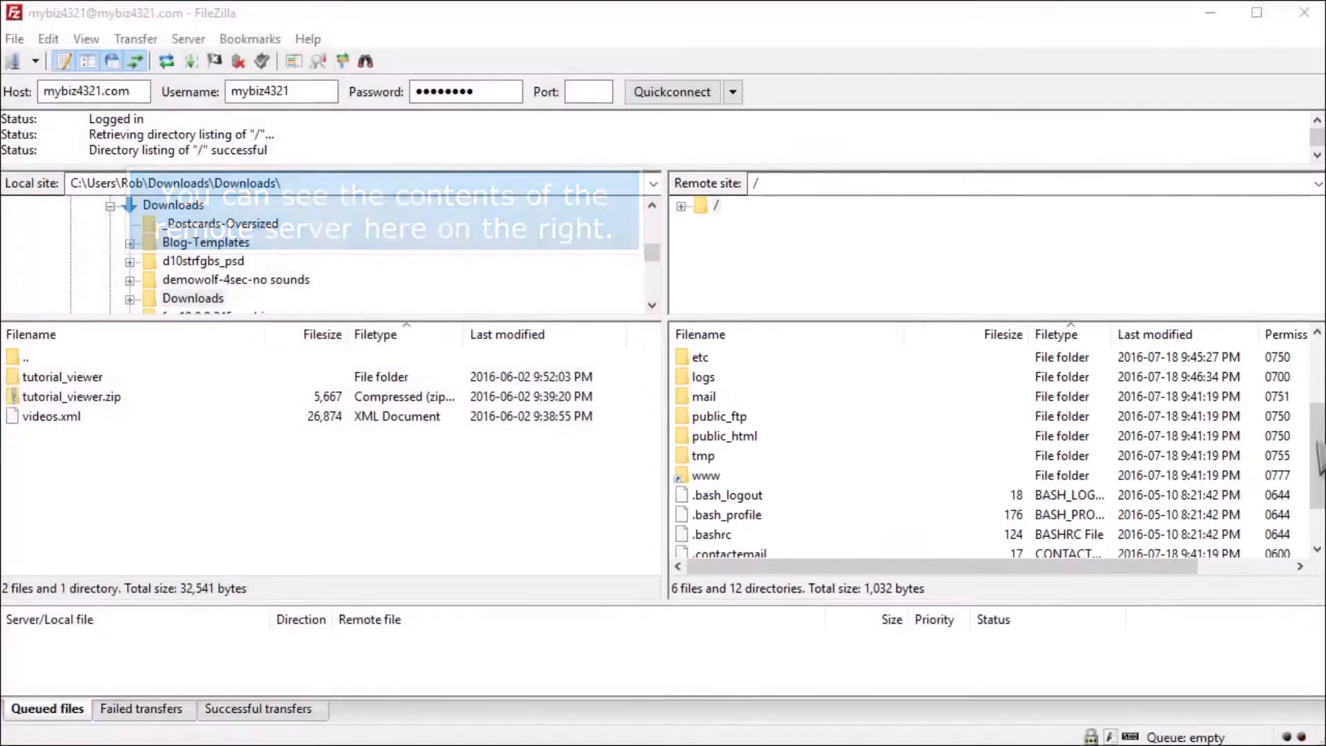
double_click(740, 437)
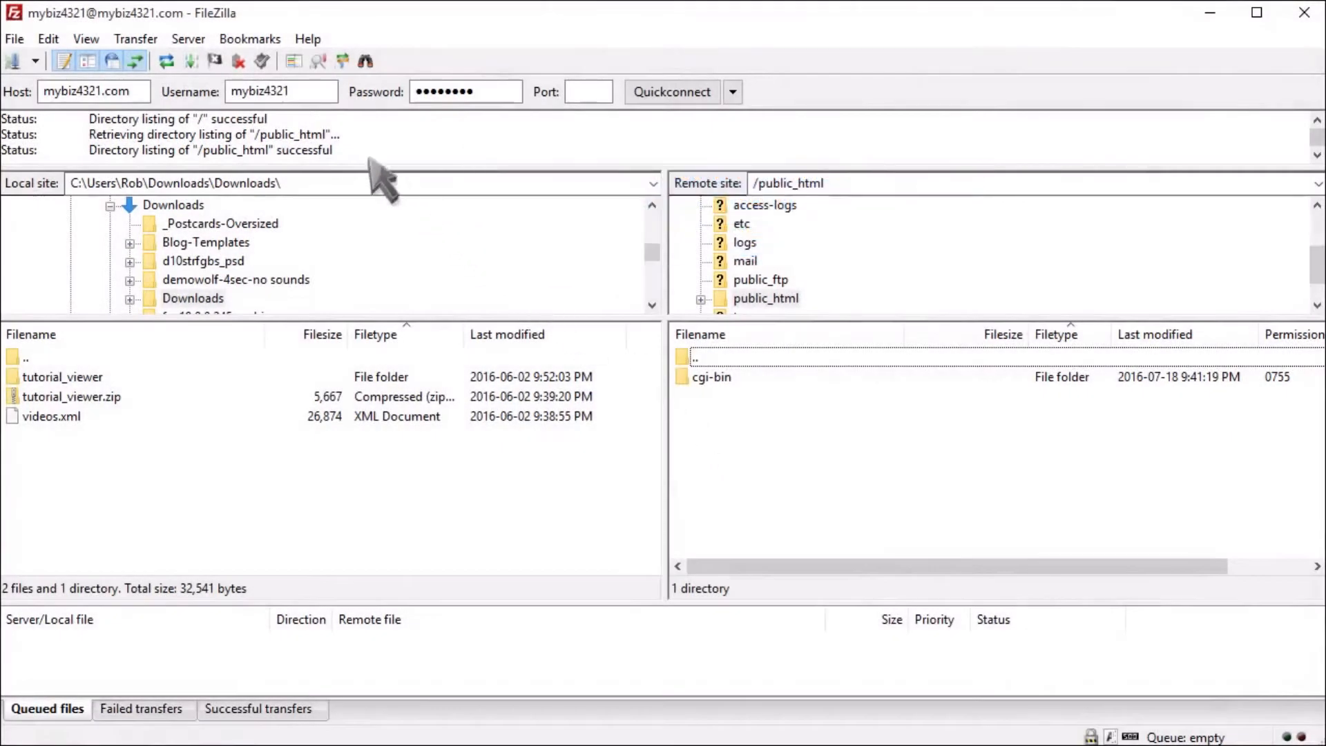
left_click(239, 62)
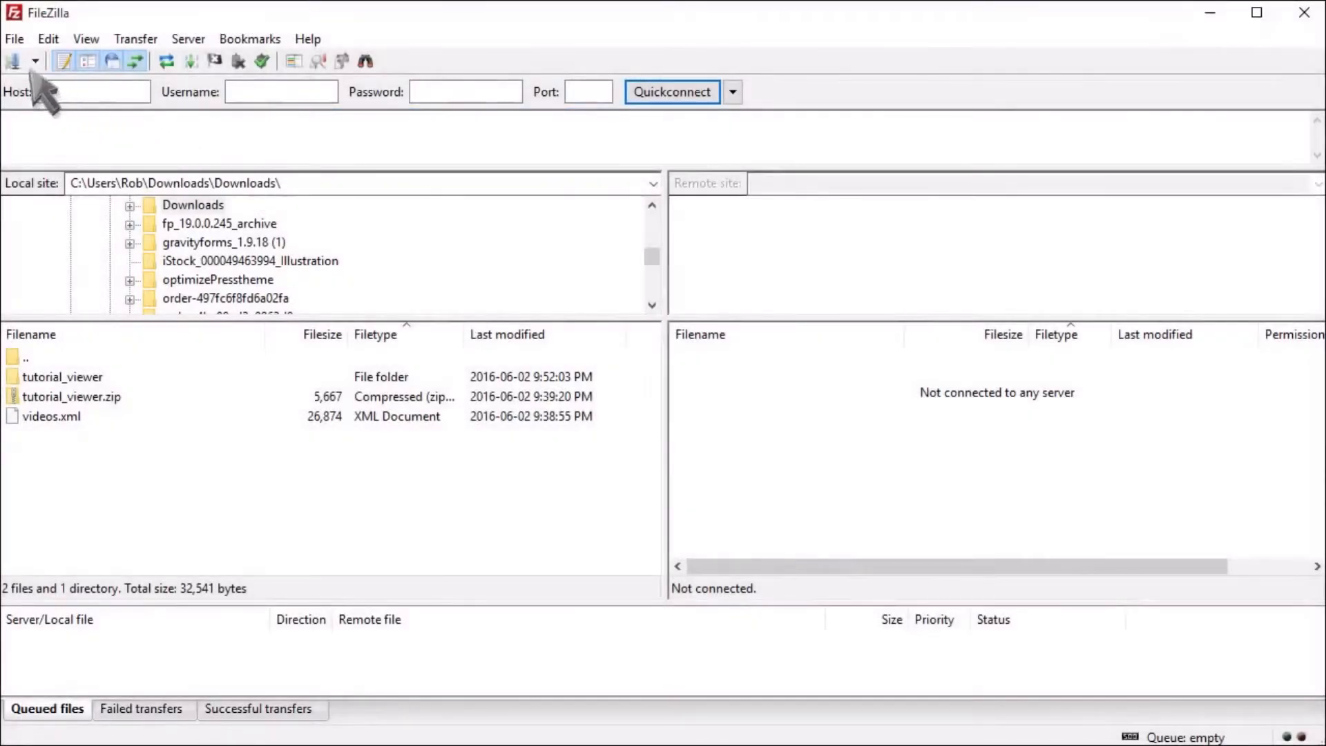
Create a new site named mybiz4321.com inside the Demo Sites folder of the Site Manager.
left_click(14, 61)
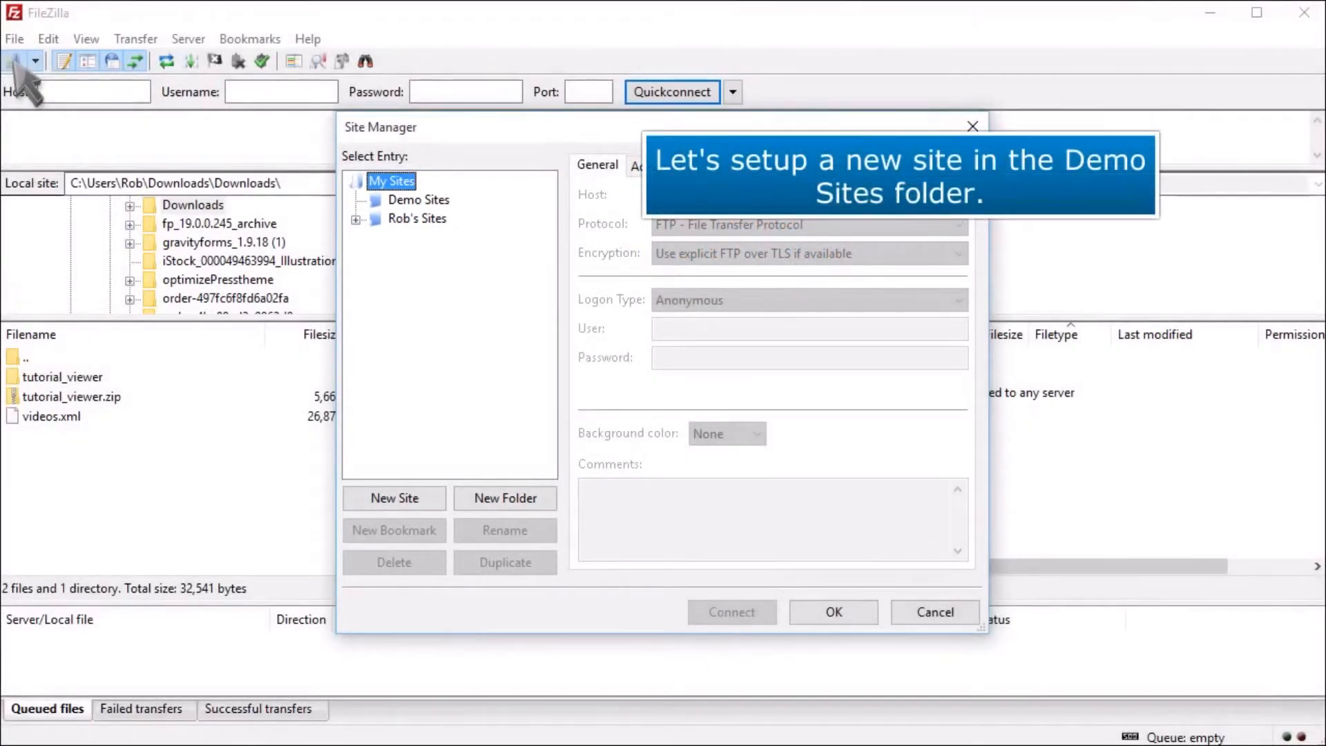
left_click(416, 200)
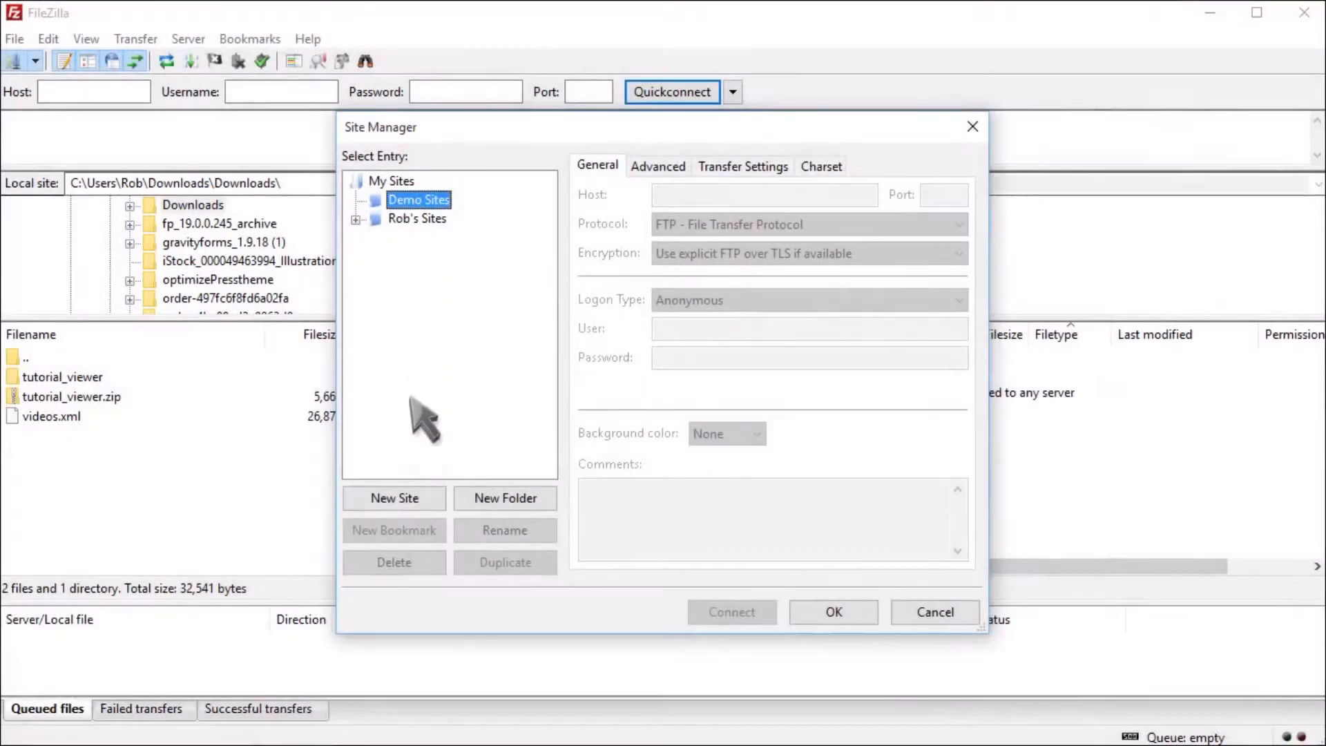
left_click(409, 498)
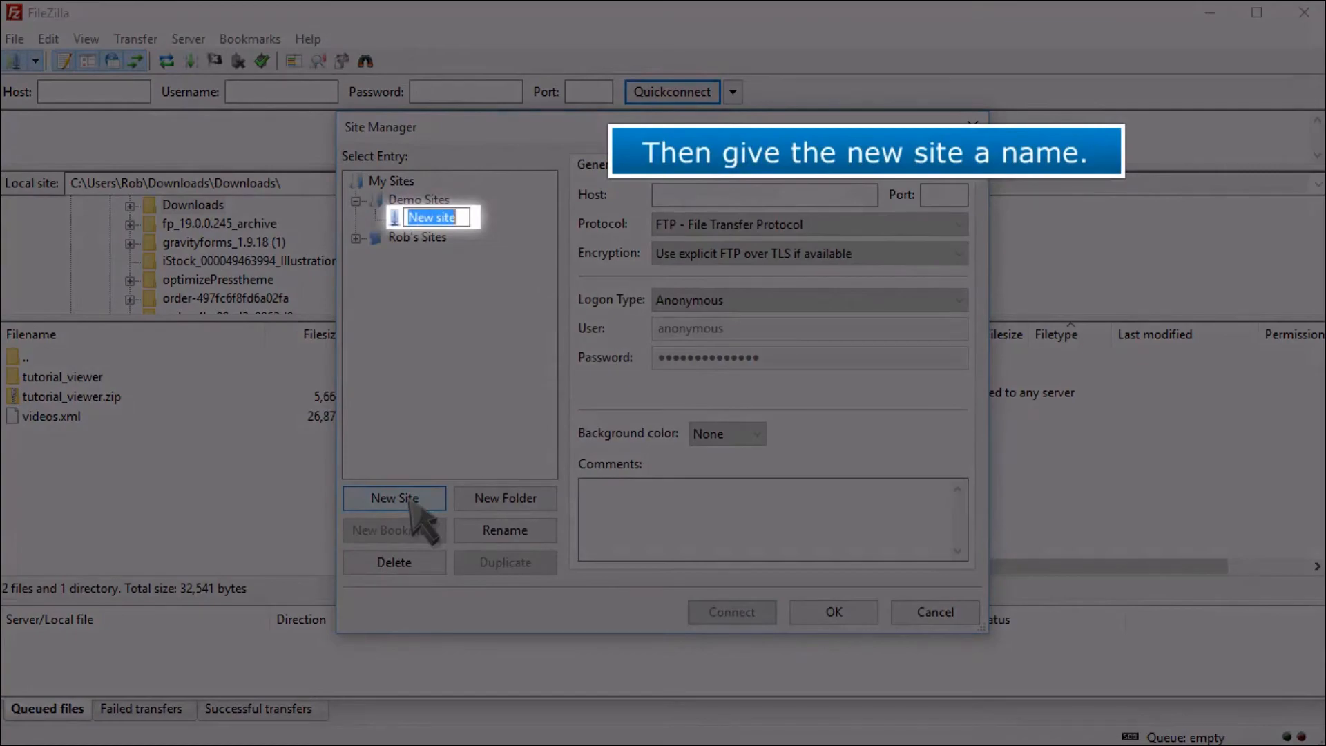
type("mybiz4321.com")
key("Return")
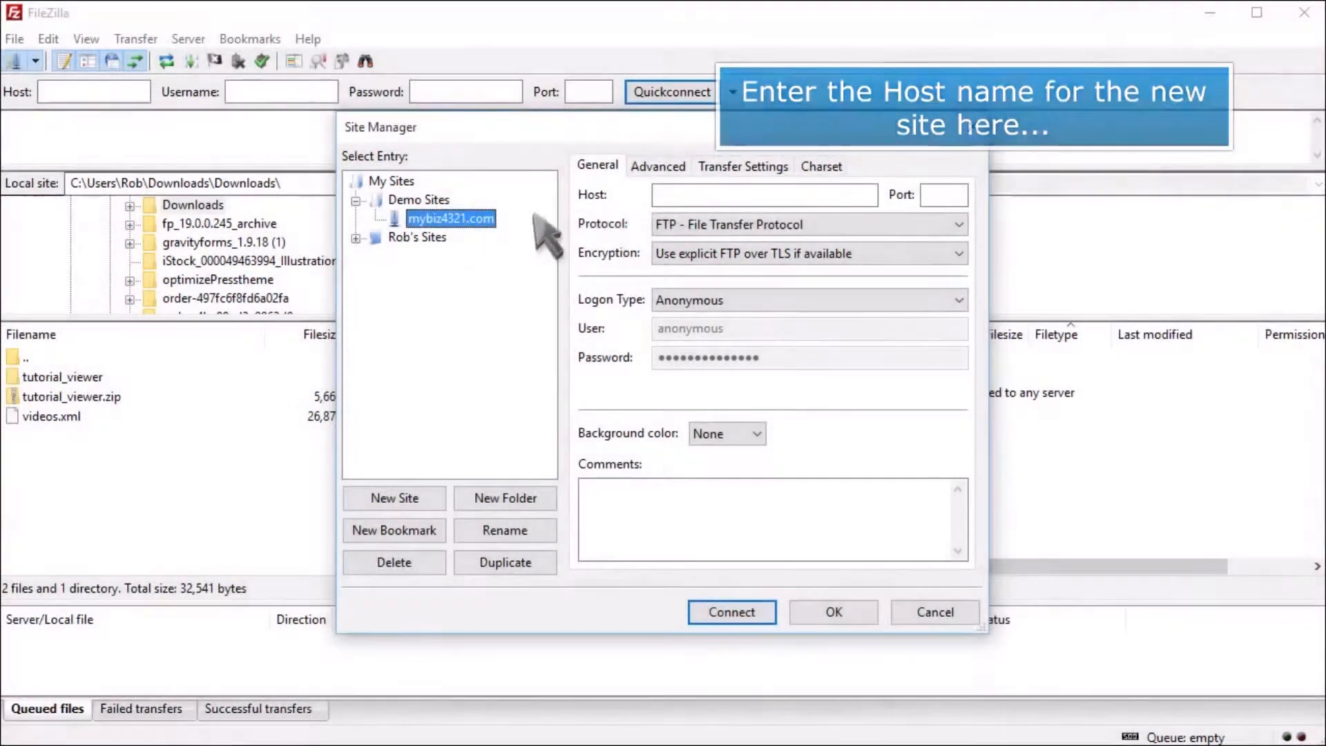
Set the site's host to mybiz4321.com, protocol to FTP - File Transfer Protocol and encryption to Use explicit FTP over TLS if available.
left_click(801, 195)
type("mybiz4321.com")
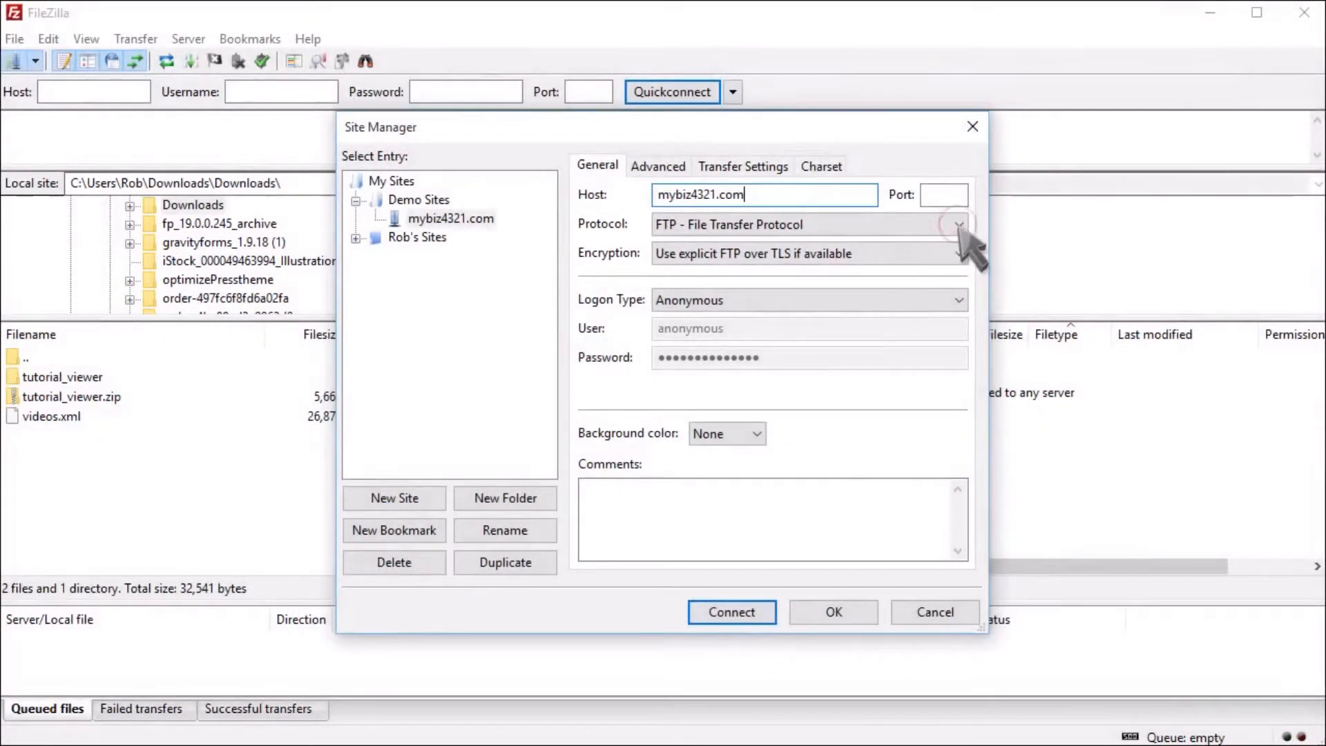
left_click(957, 227)
left_click(793, 246)
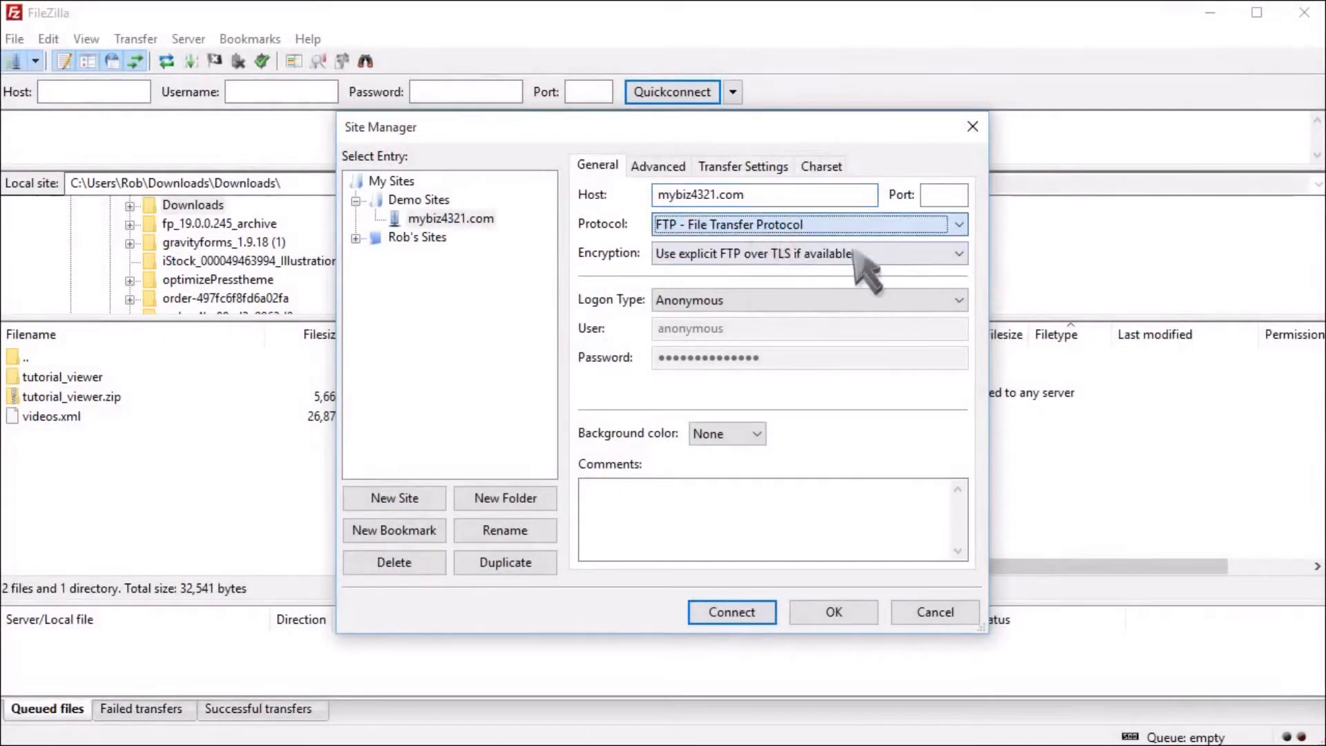
left_click(957, 253)
left_click(773, 269)
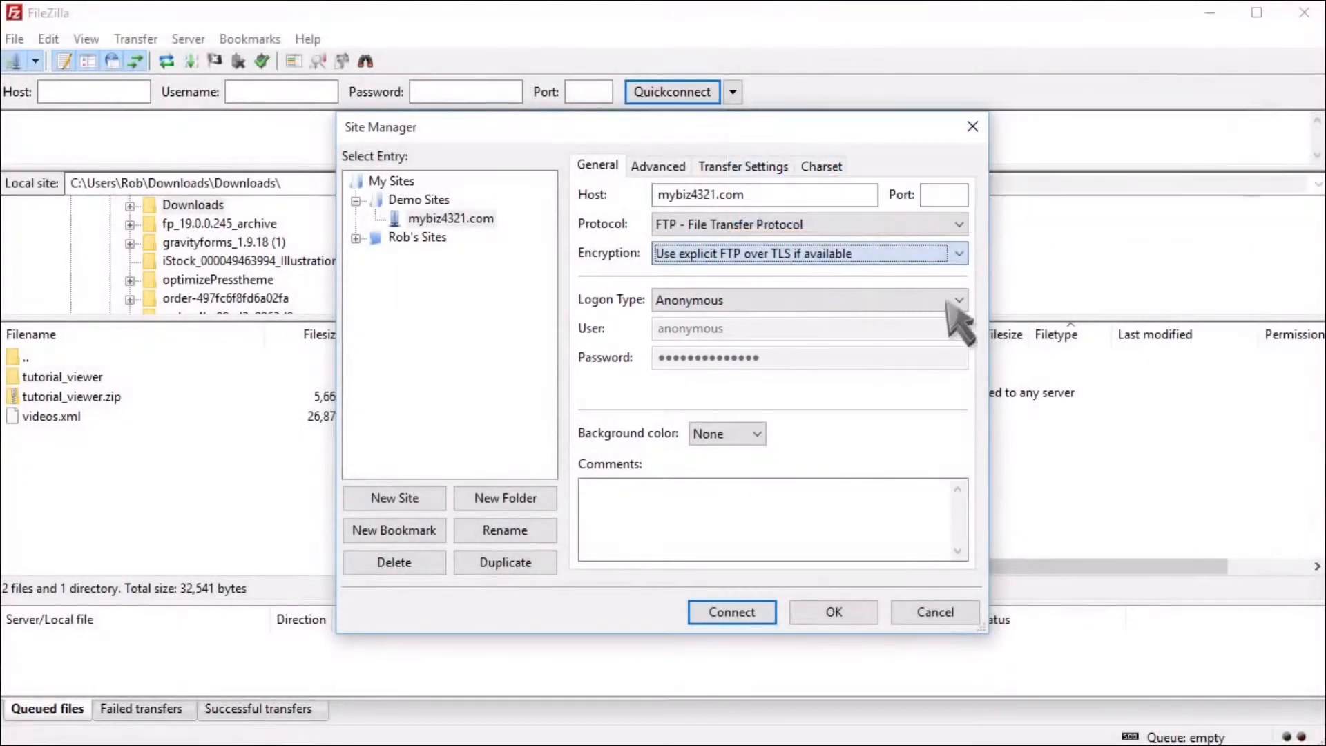
left_click(959, 300)
left_click(690, 338)
left_click(770, 330)
key("BackSpace")
key("BackSpace")
key("BackSpace")
key("BackSpace")
key("BackSpace")
key("BackSpace")
key("BackSpace")
key("BackSpace")
key("BackSpace")
type("mybiz4321")
key("Tab")
type("********")
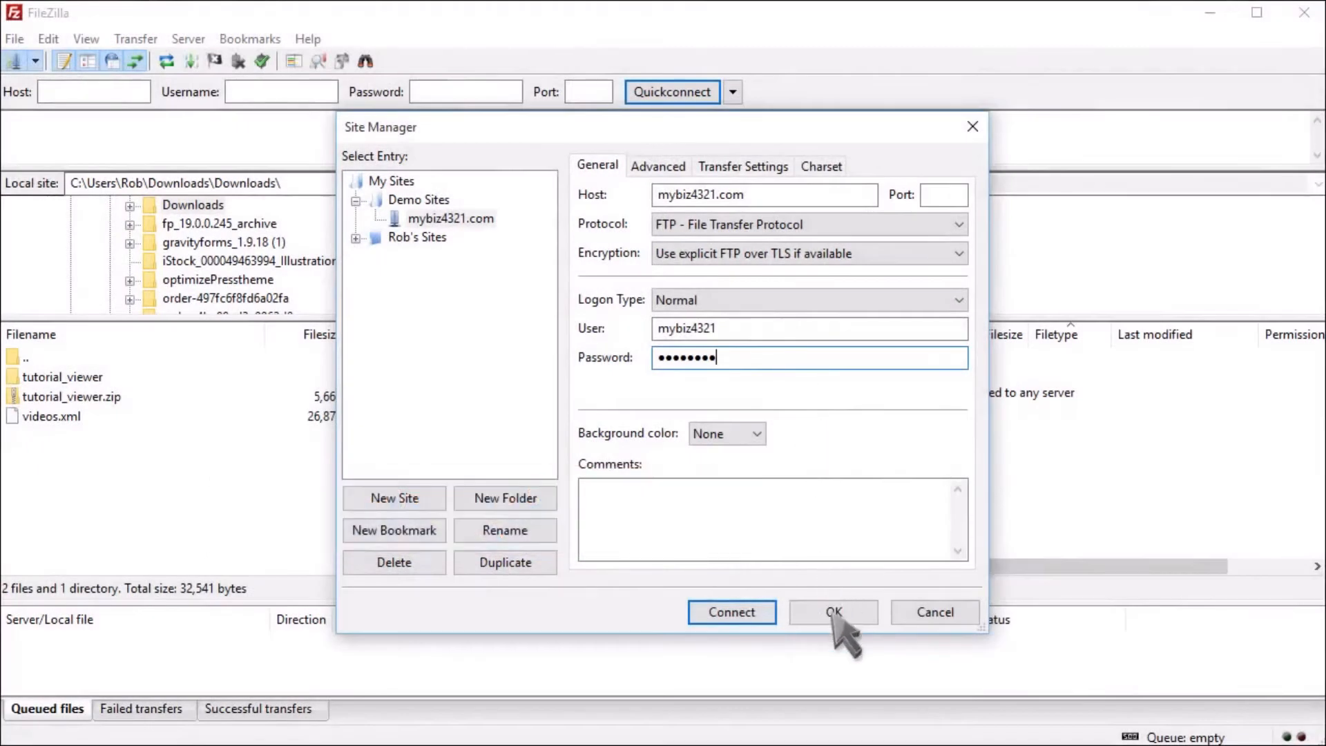
left_click(833, 613)
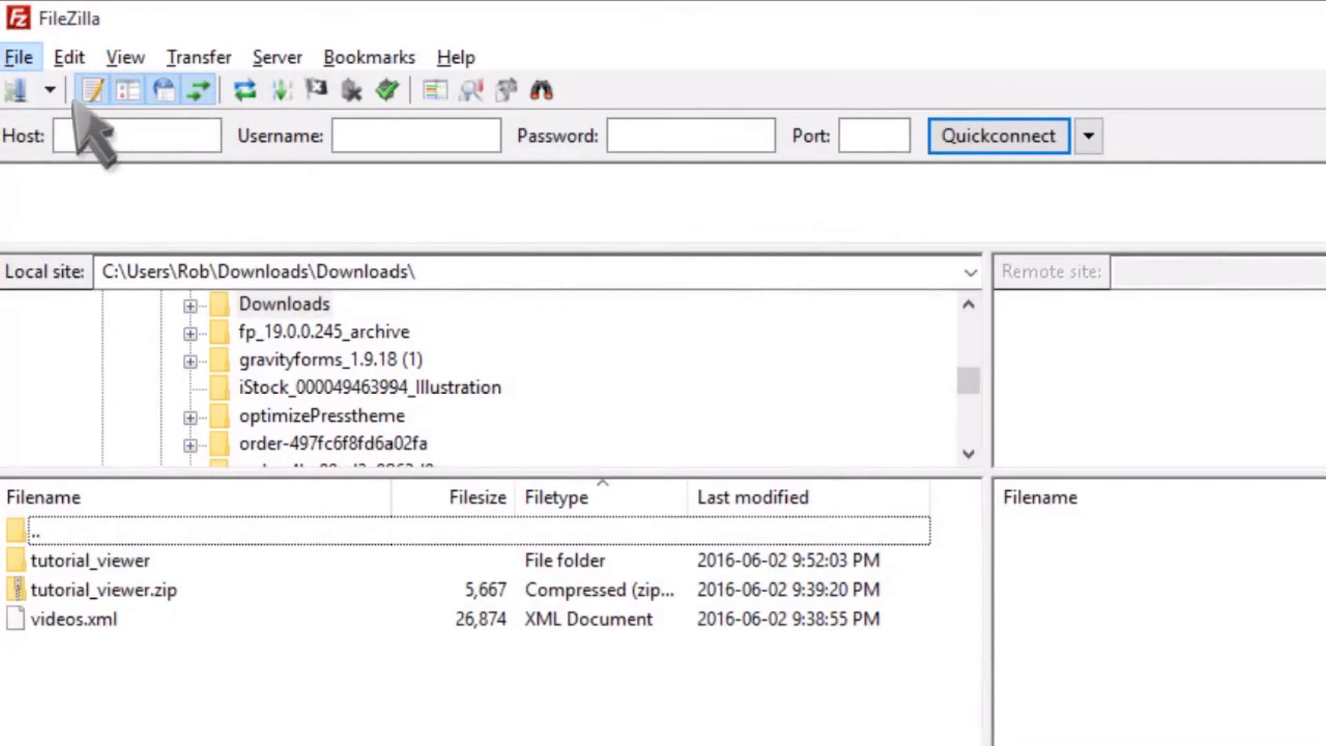
Connect to the saved site mybiz4321.com from the Demo Sites folder.
left_click(50, 90)
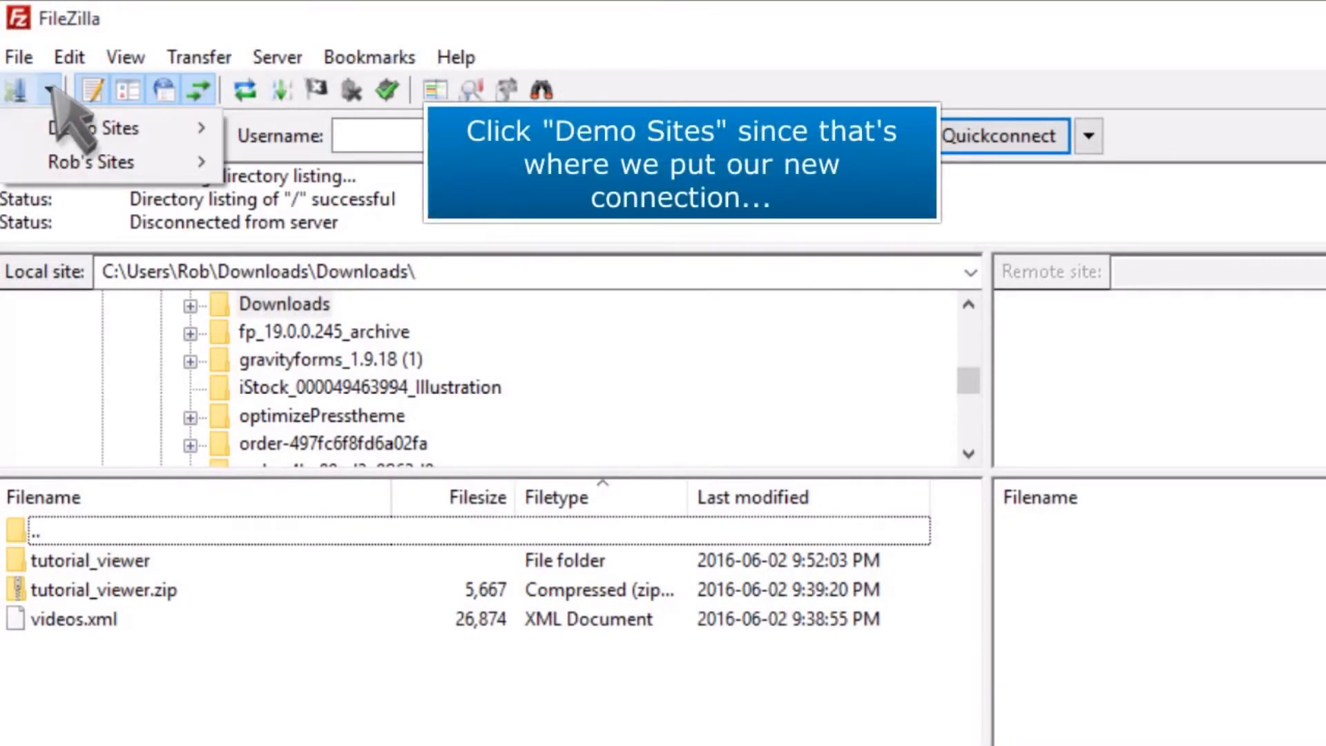
left_click(82, 129)
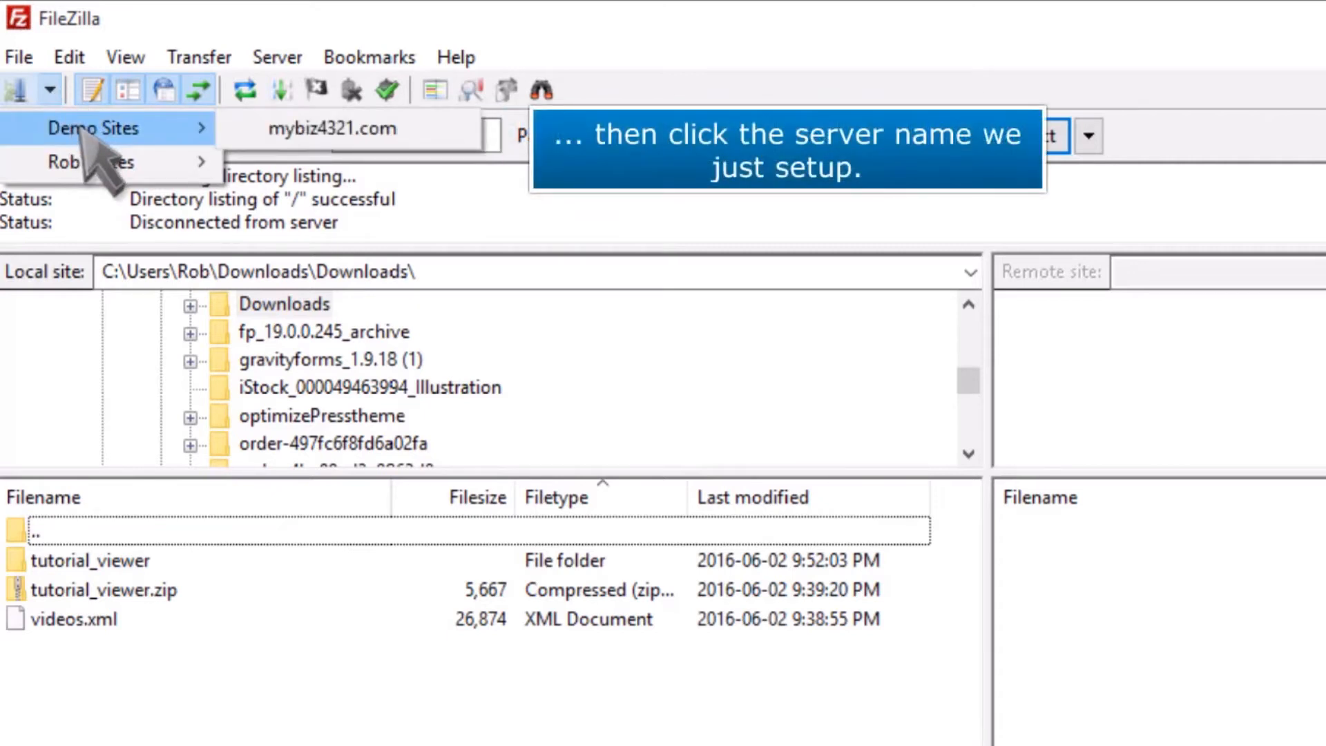
left_click(314, 129)
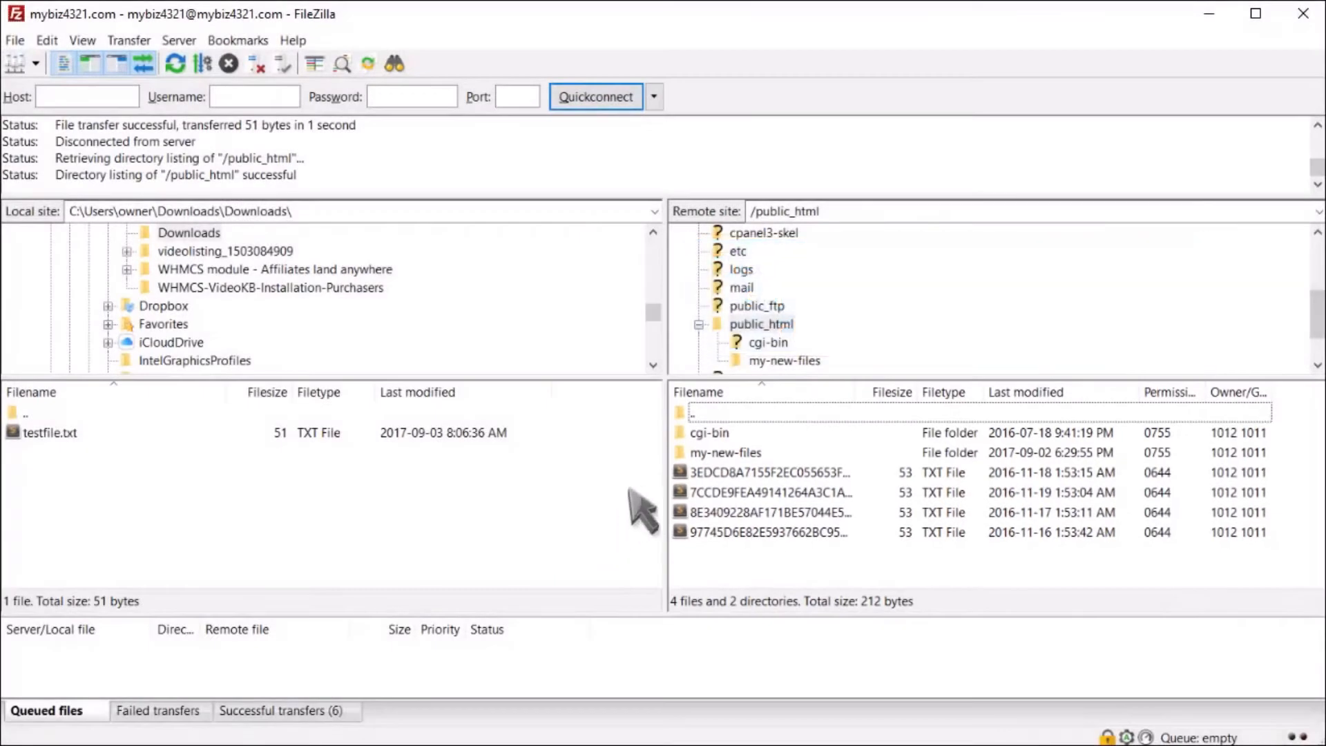
Set the permissions of testfile.txt in the remote my-new-files folder to 777, granting read, write and execute to owner, group and public.
double_click(742, 455)
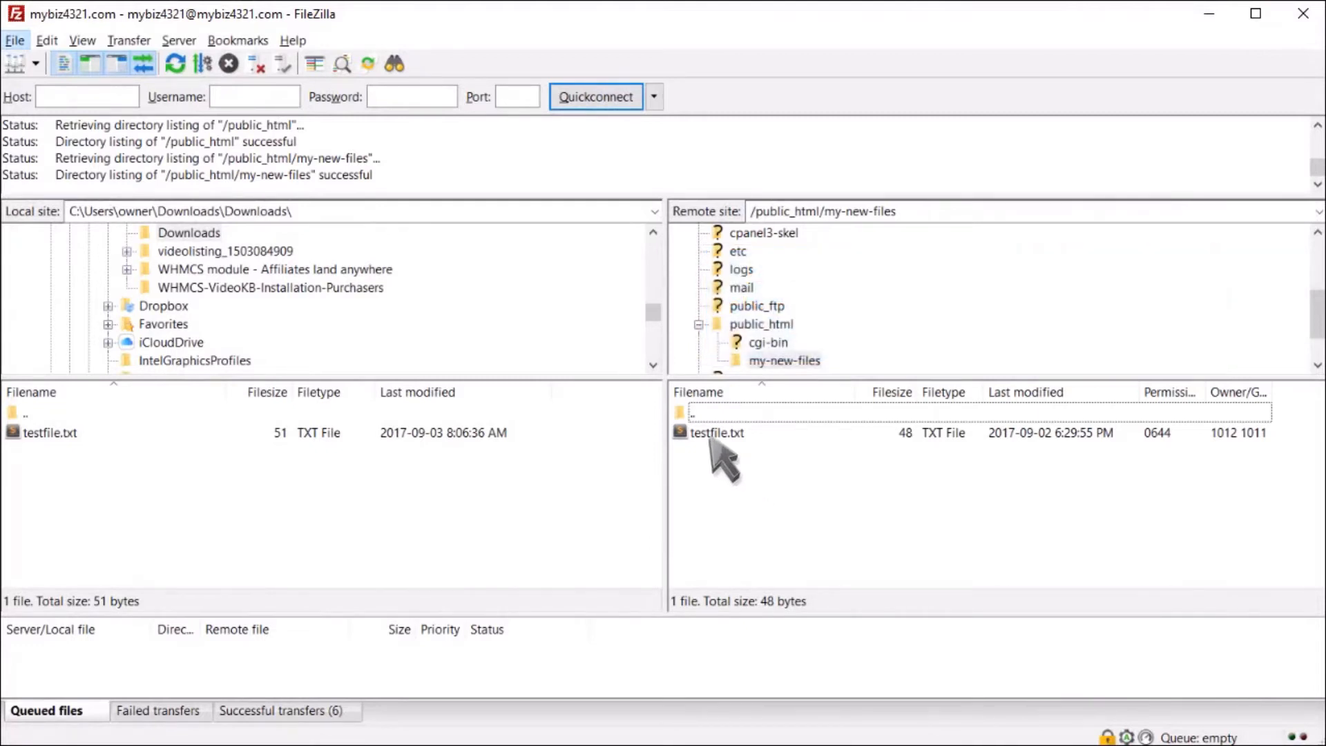
right_click(711, 437)
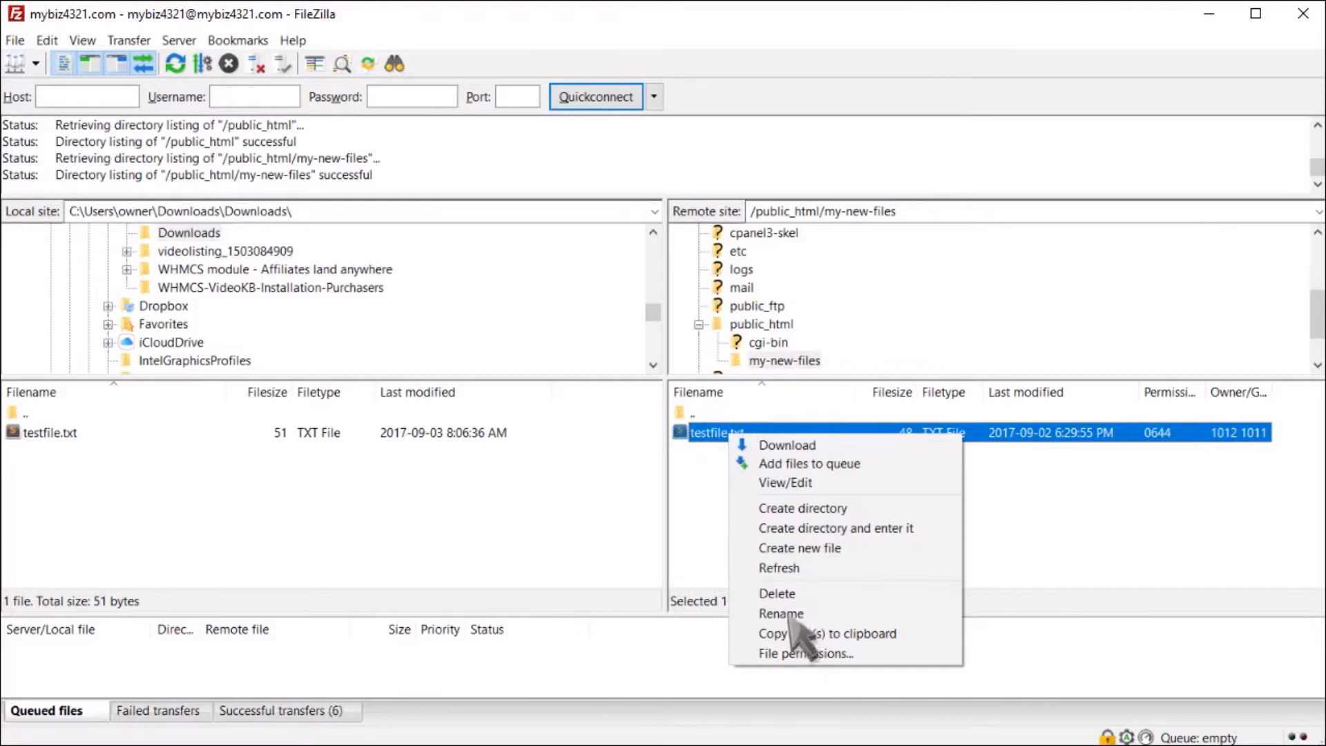
left_click(807, 654)
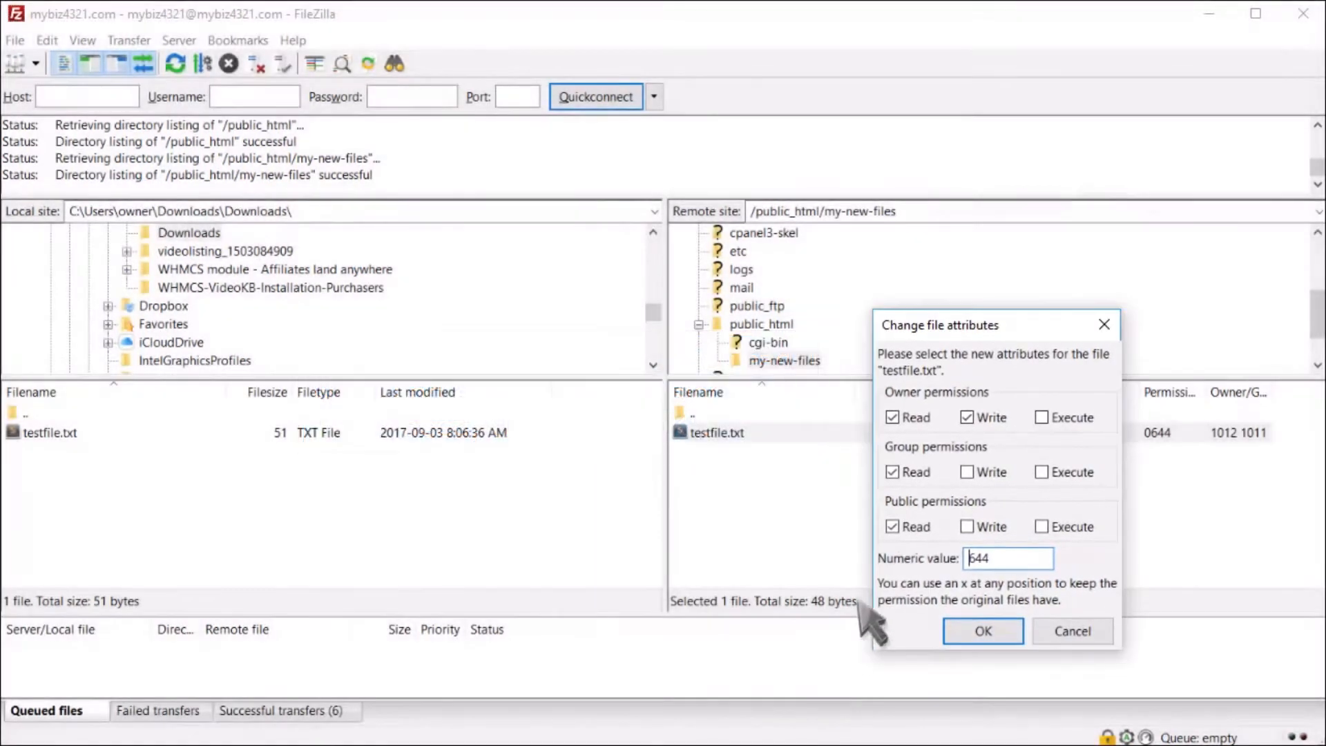
left_click(968, 471)
left_click(968, 527)
left_click(1042, 527)
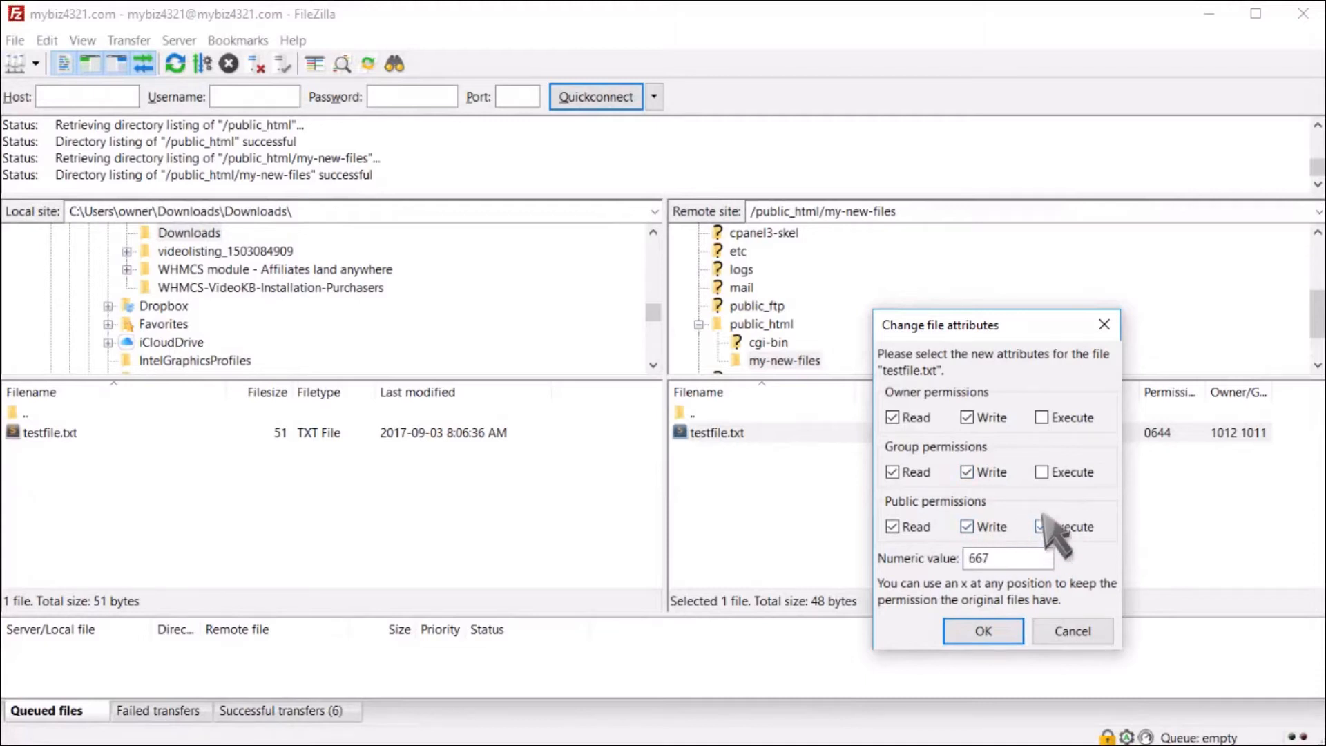
left_click(1042, 472)
left_click(1042, 417)
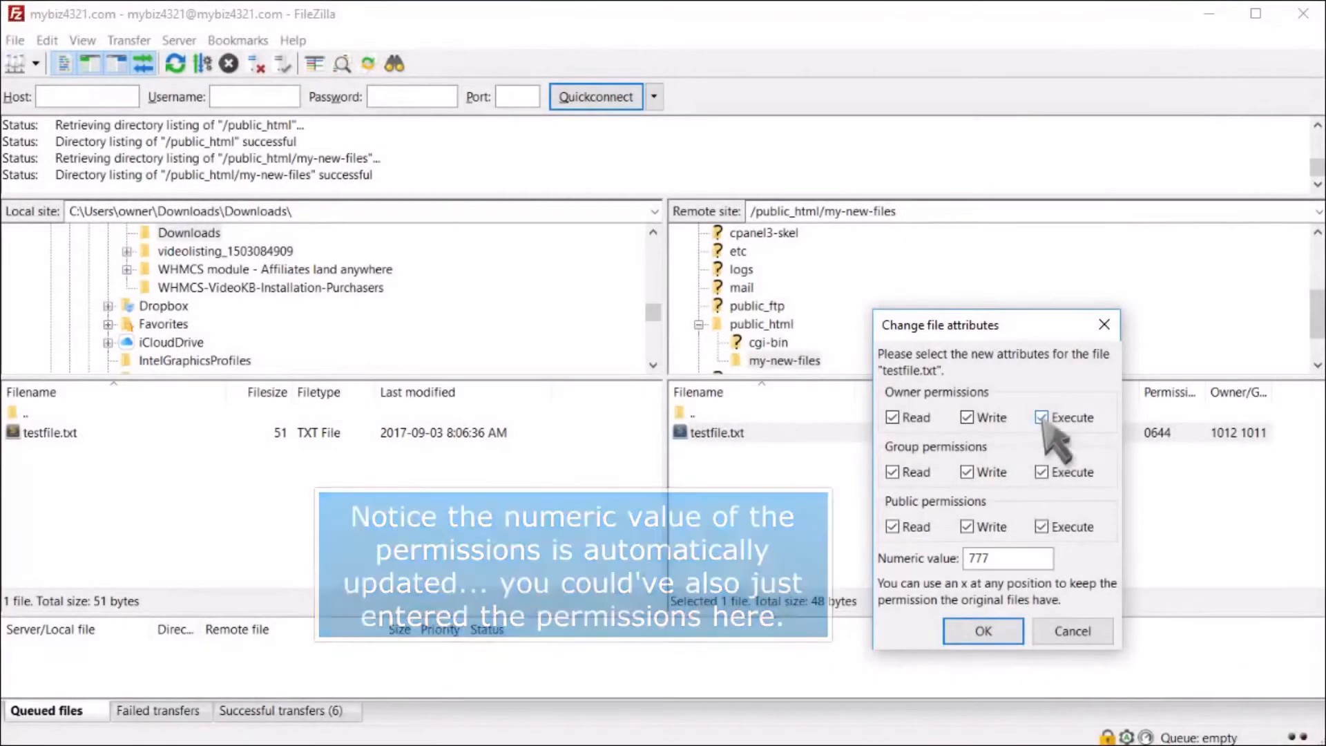
left_click(995, 632)
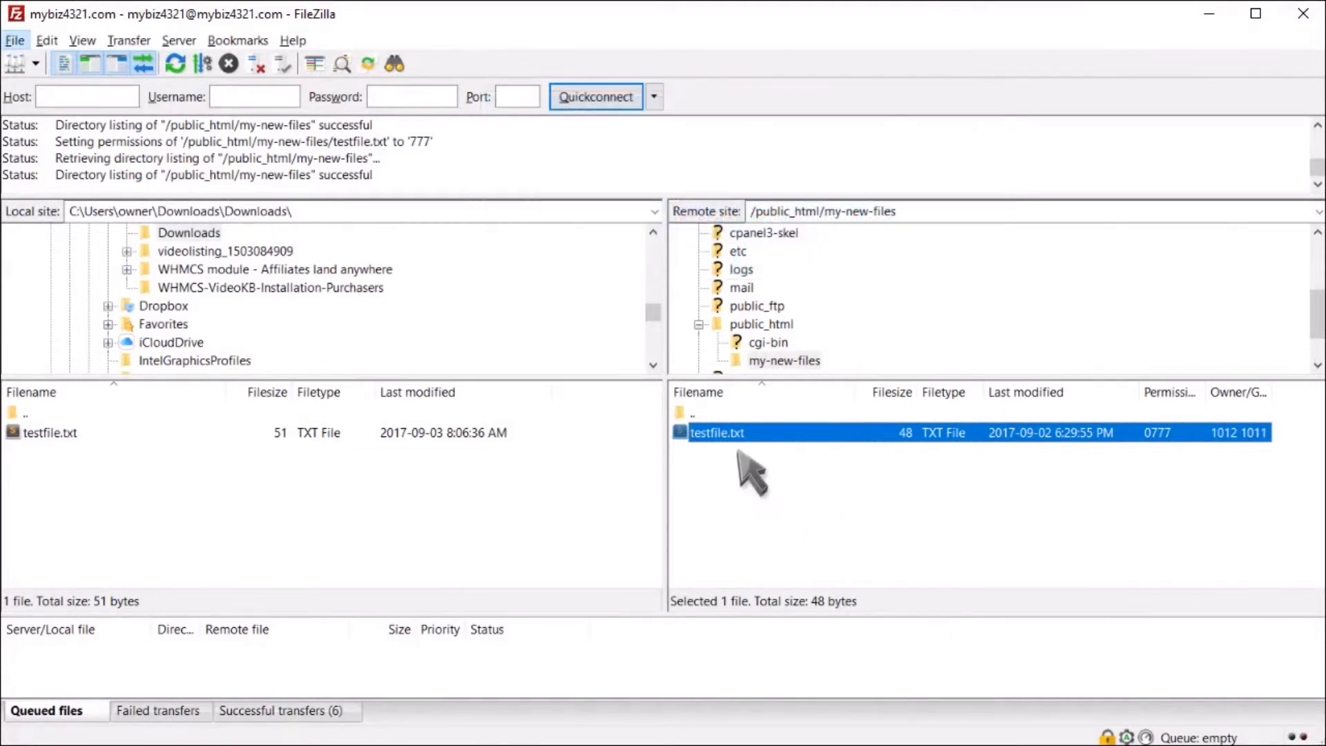
Return to public_html and grant group and public write permission on the my-new-files folder.
double_click(682, 413)
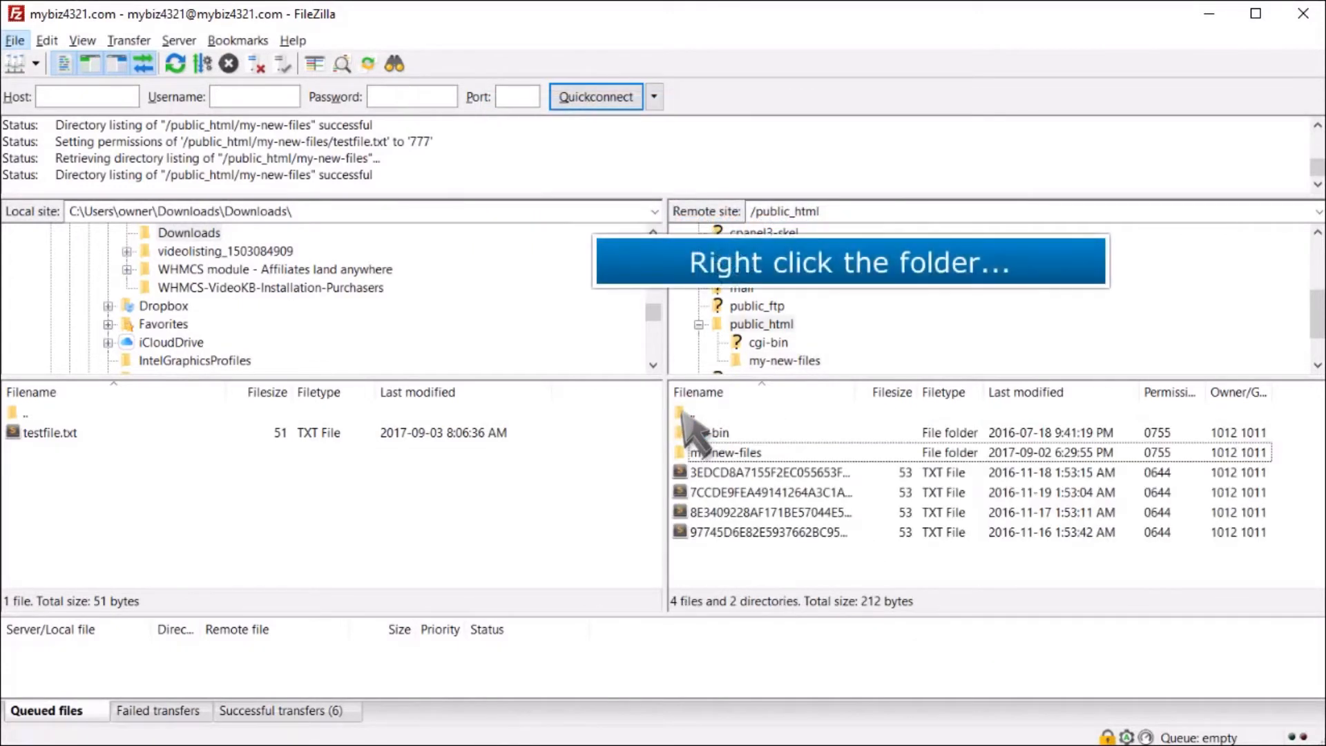
right_click(747, 454)
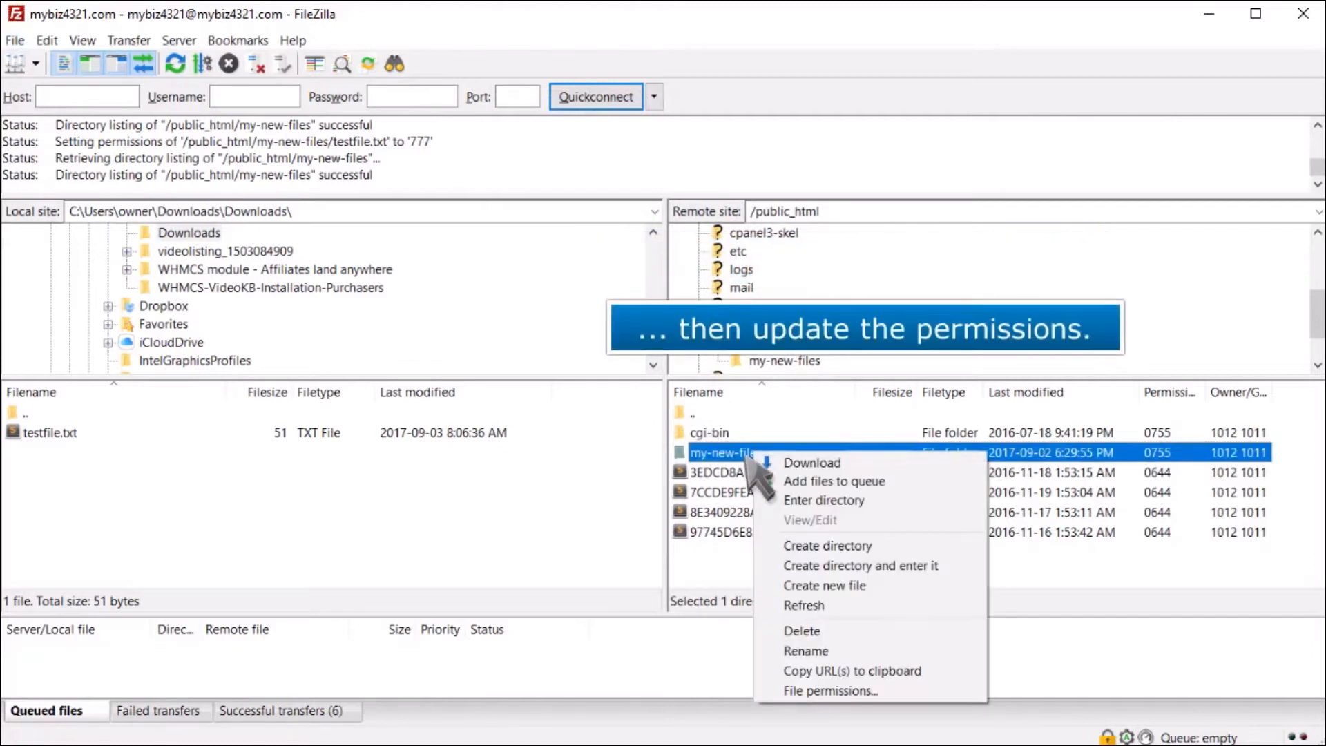
left_click(828, 691)
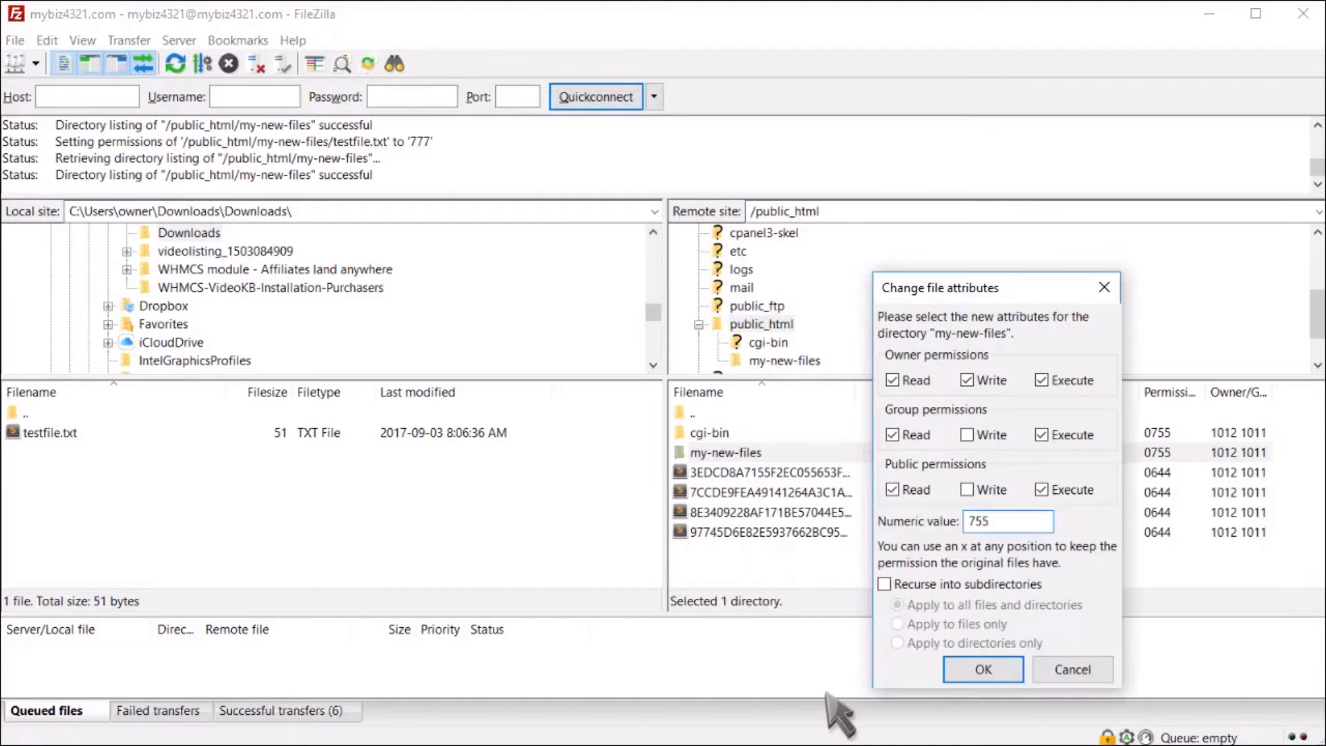
left_click(967, 434)
left_click(967, 489)
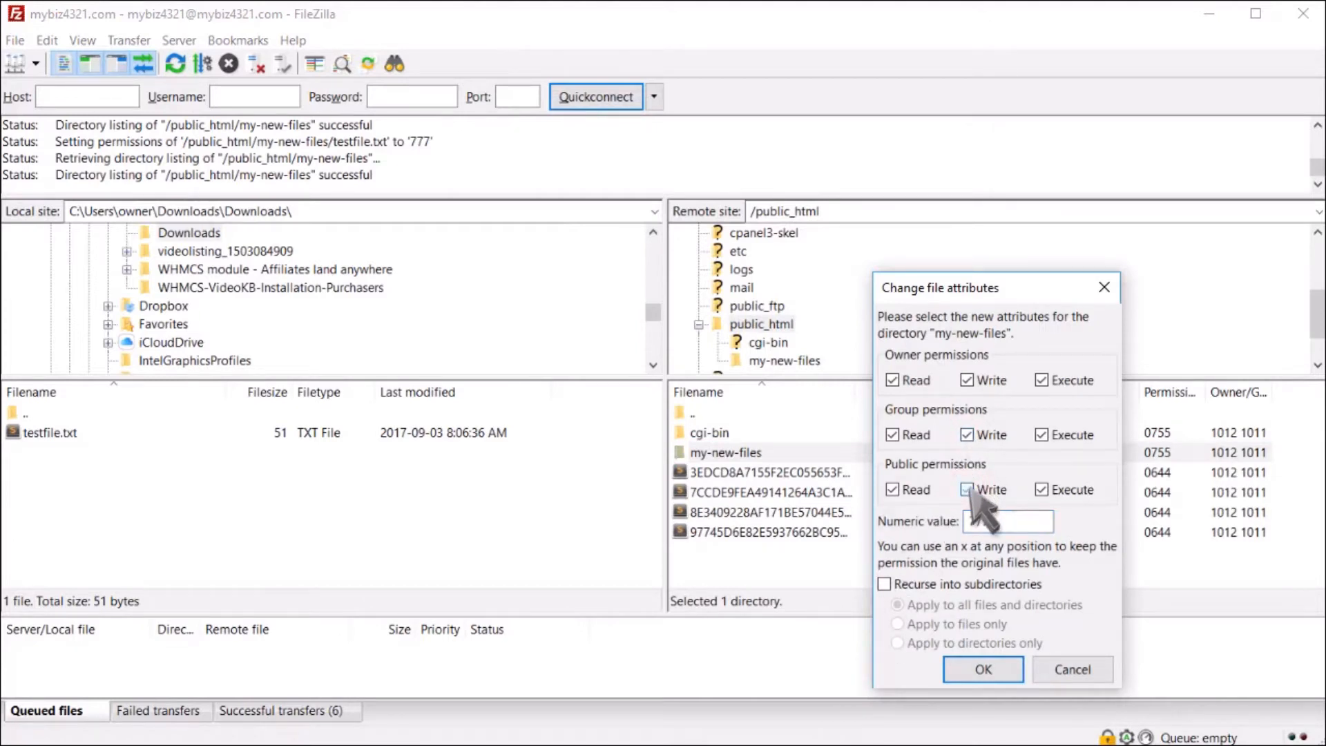
left_click(994, 670)
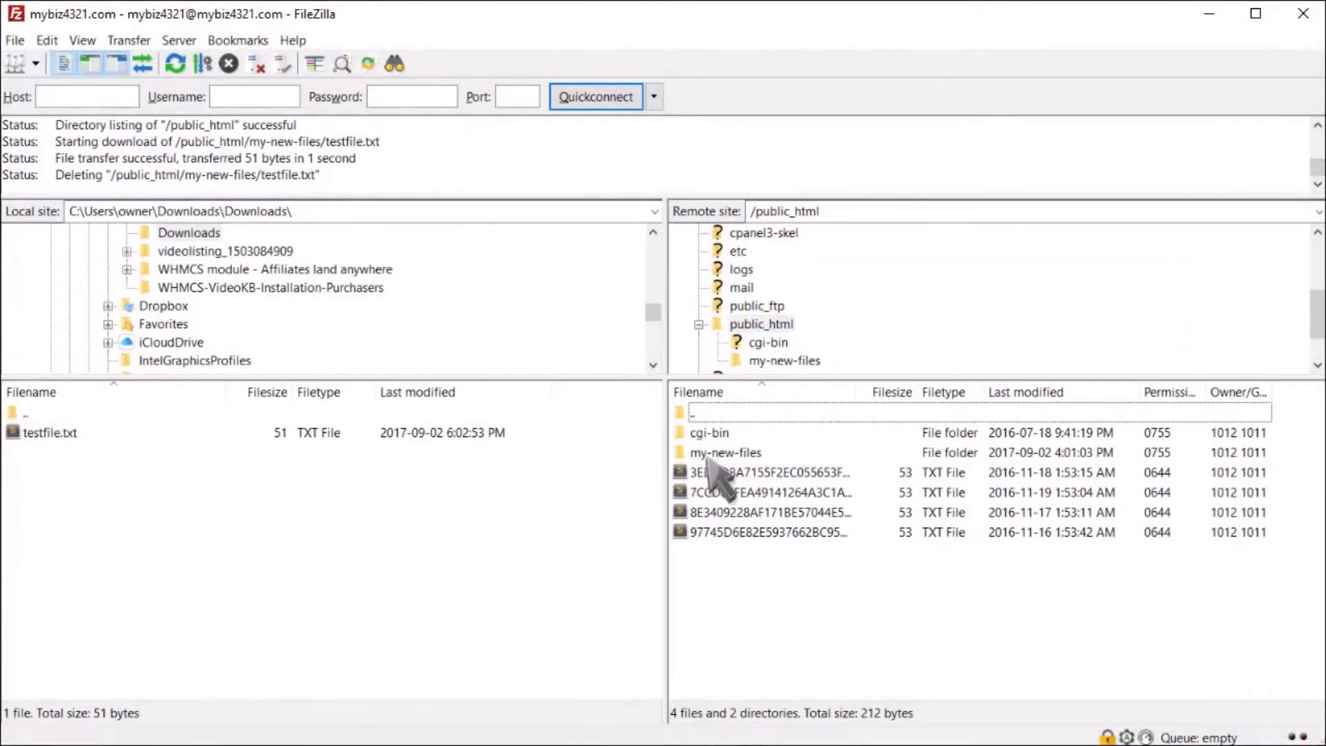
Upload testfile.txt from the local Downloads folder into the remote my-new-files folder.
double_click(739, 456)
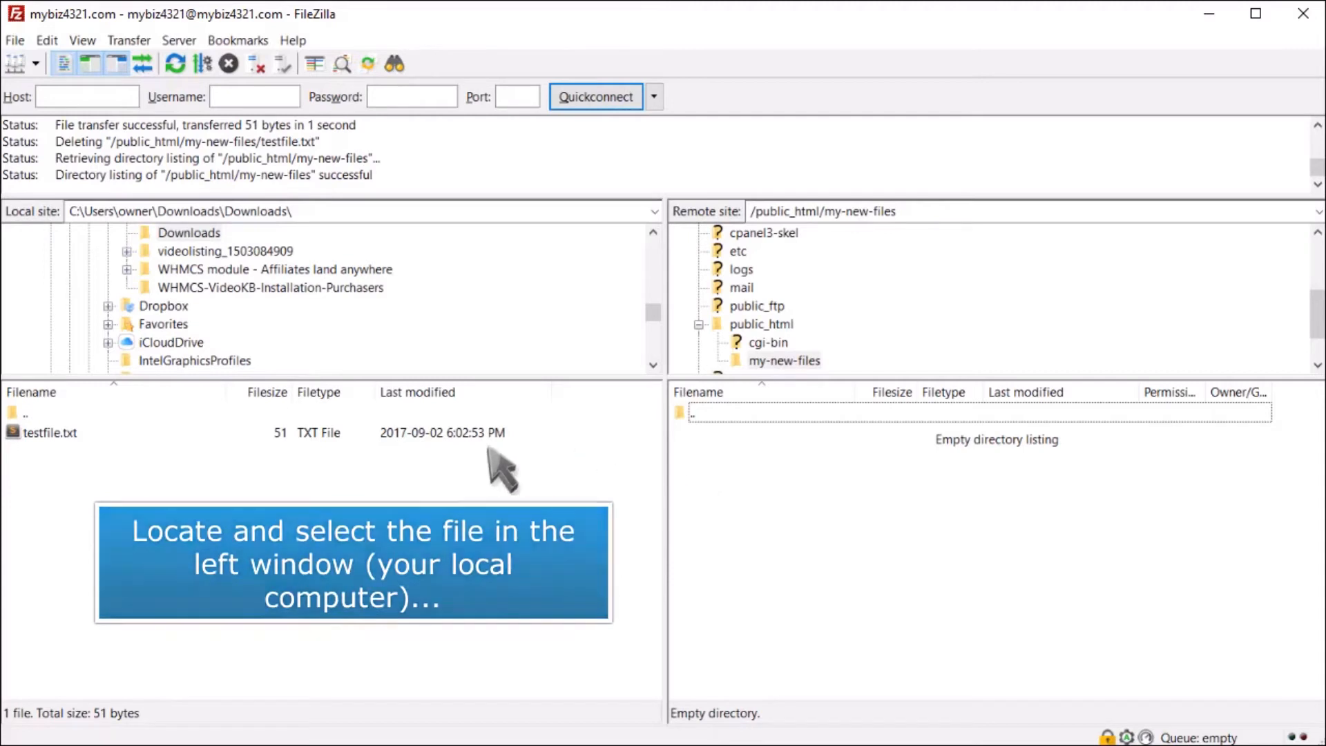
left_click(64, 434)
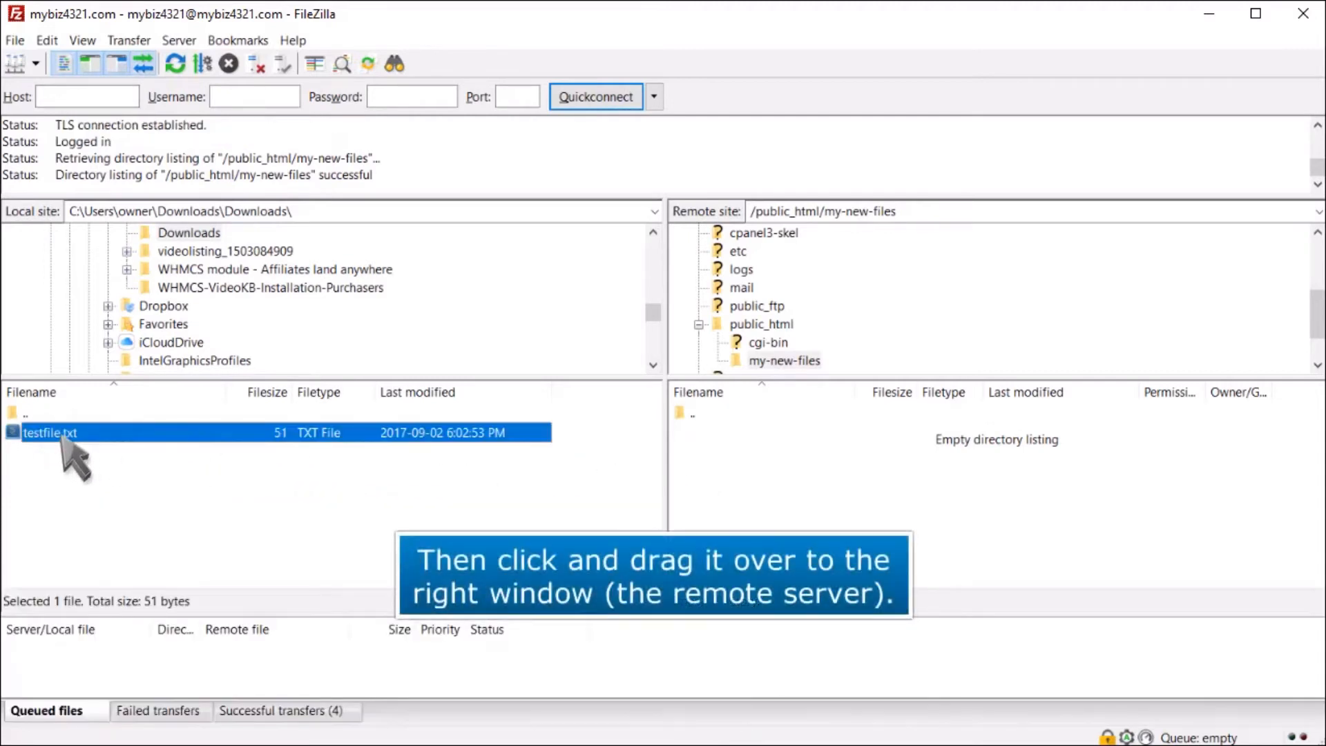
left_click_drag(61, 435, 779, 463)
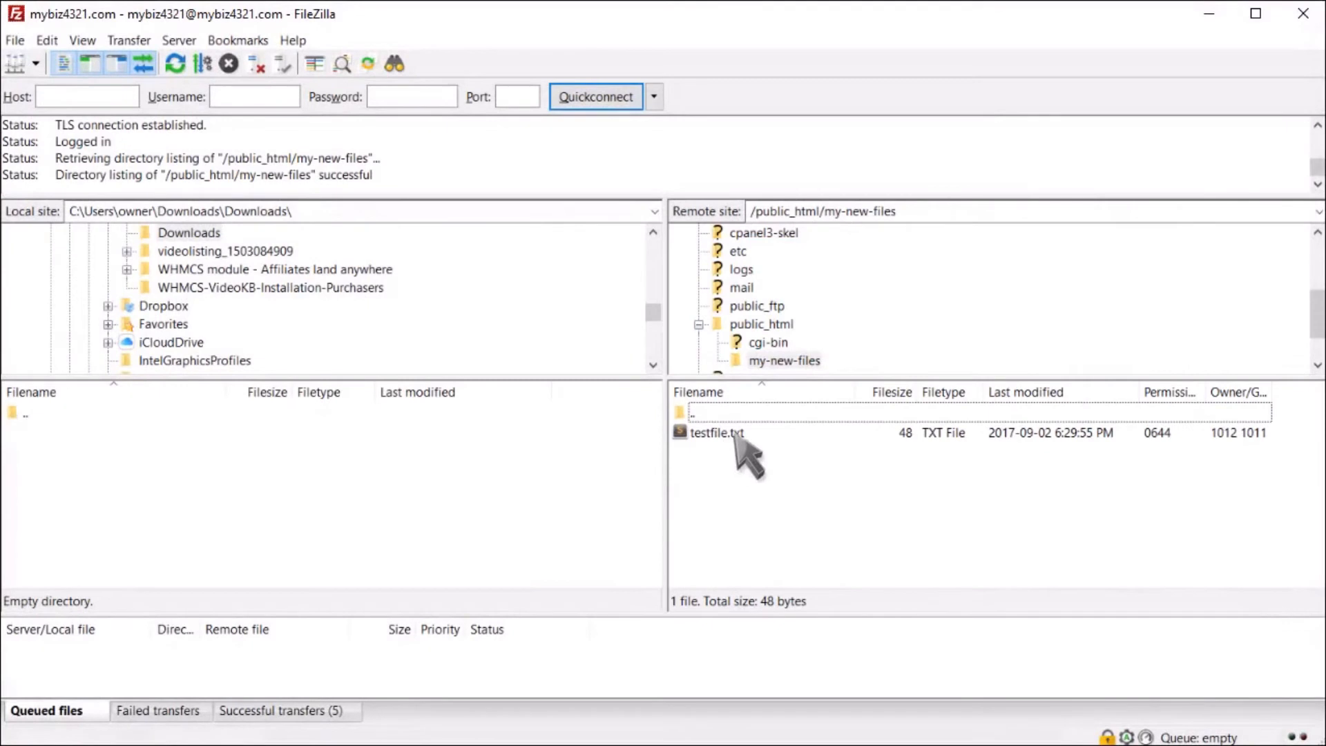
Download testfile.txt from the remote my-new-files folder to the local Downloads folder.
left_click(737, 432)
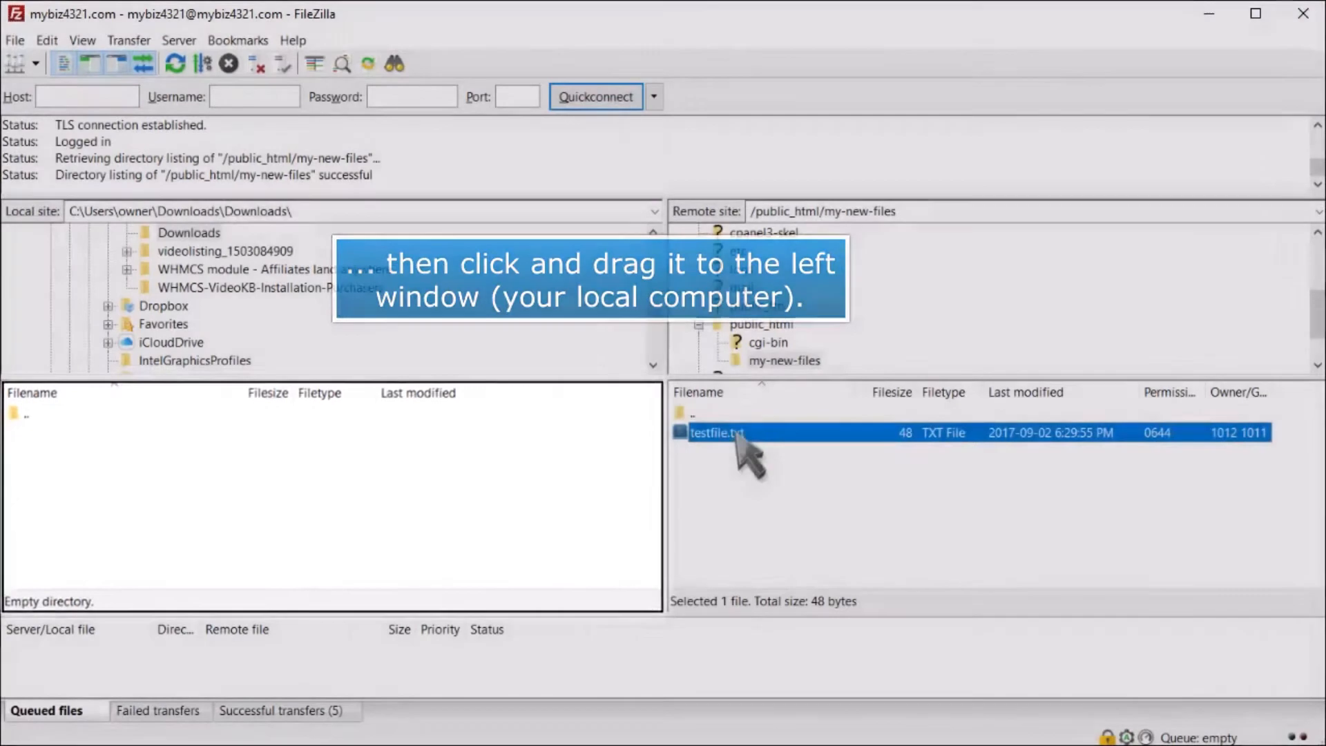
left_click_drag(737, 437, 251, 458)
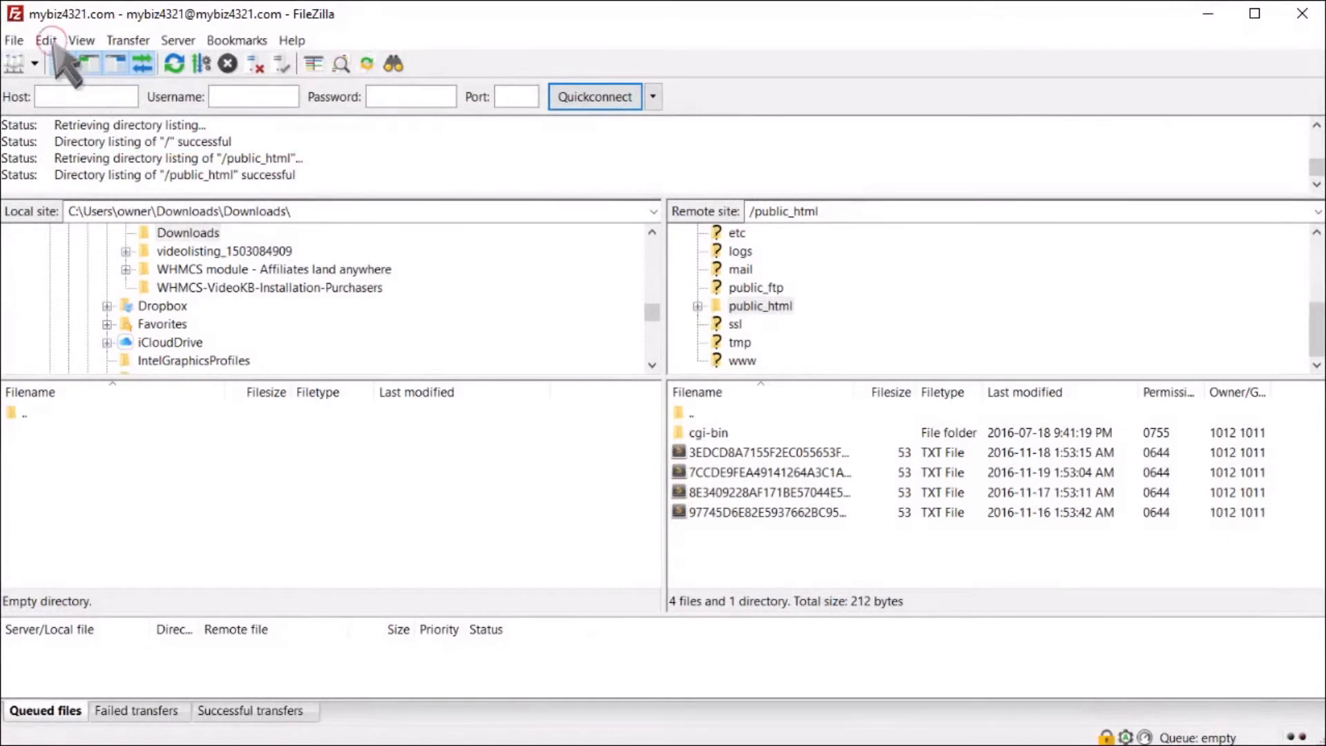
Open the program settings and examine the Connection, FTP, Transfers, File Types and File exists action options.
left_click(50, 43)
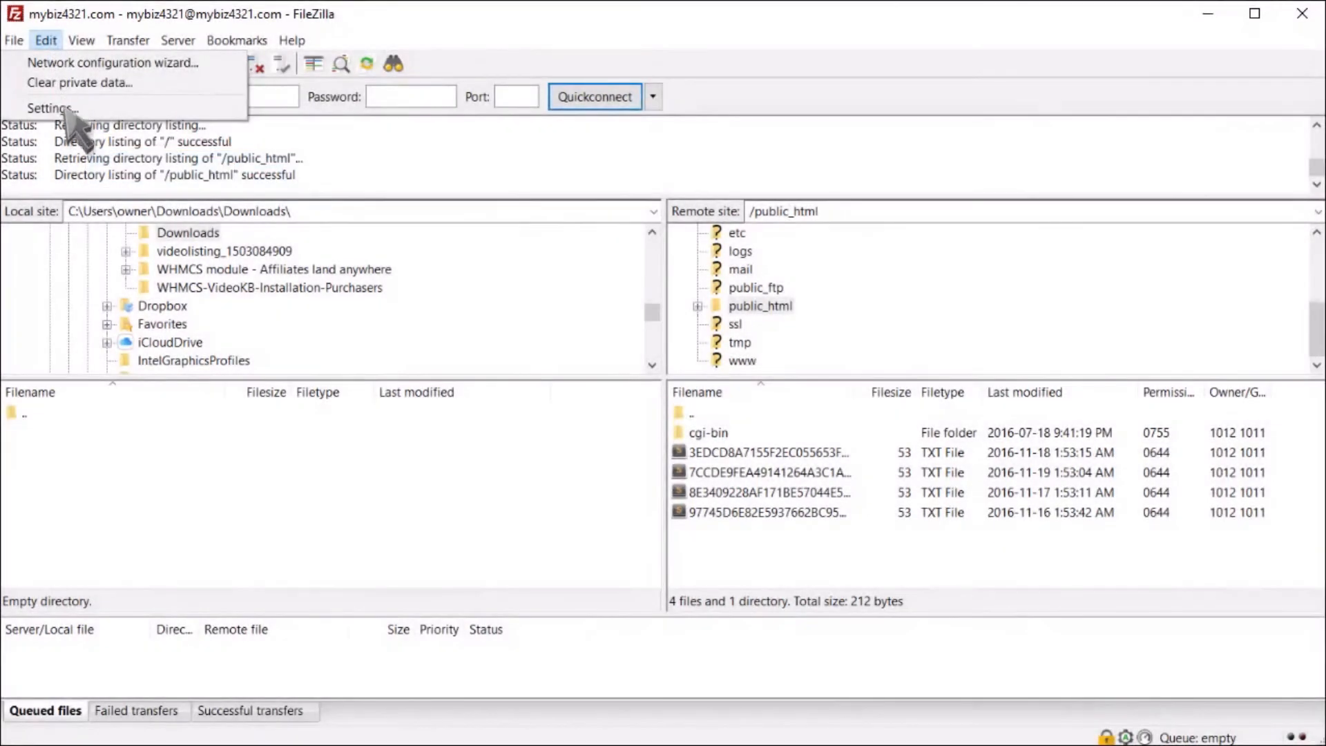
left_click(56, 110)
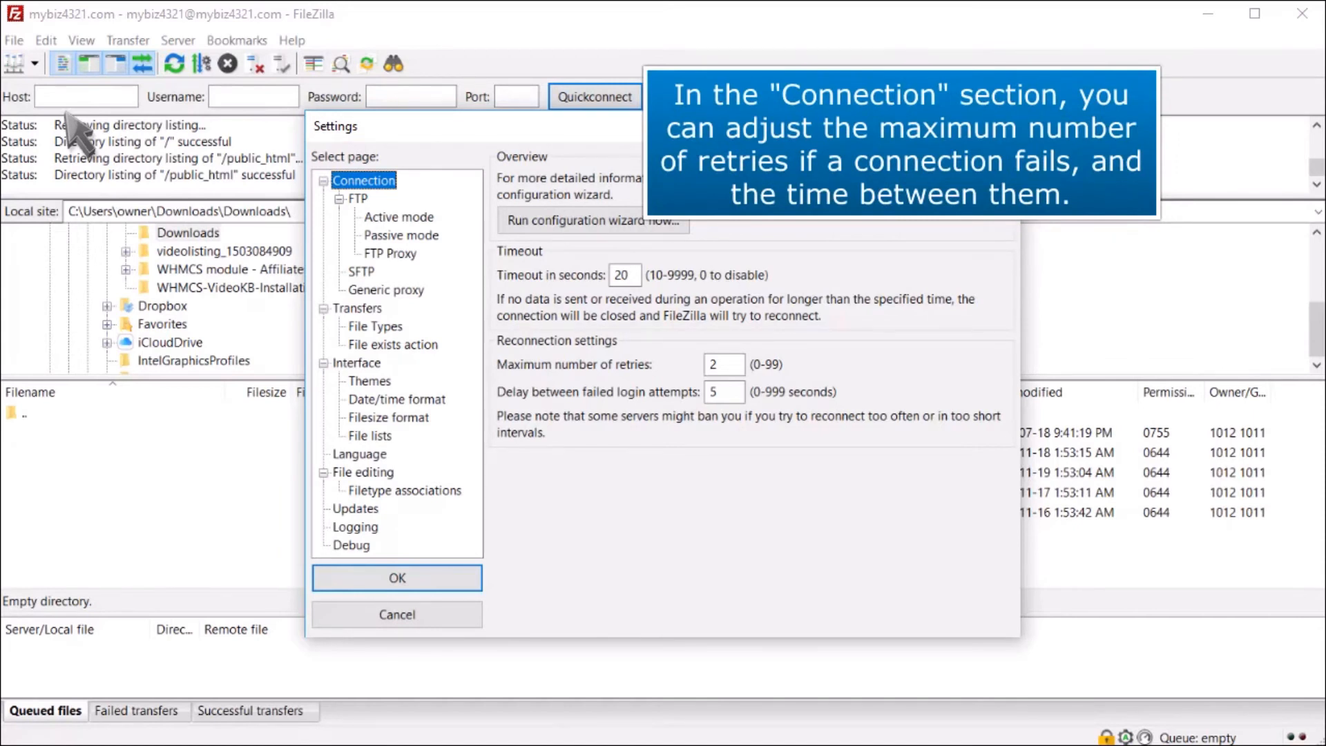
left_click(357, 199)
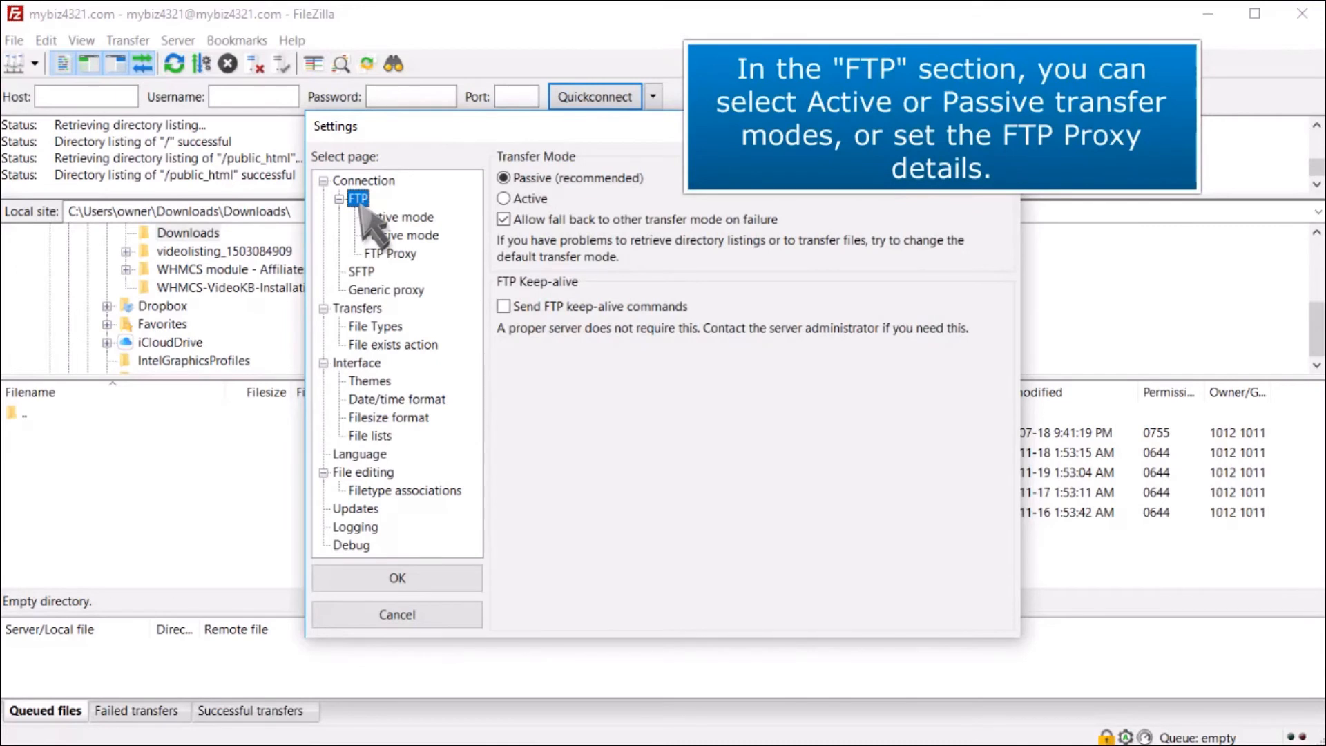
left_click(365, 309)
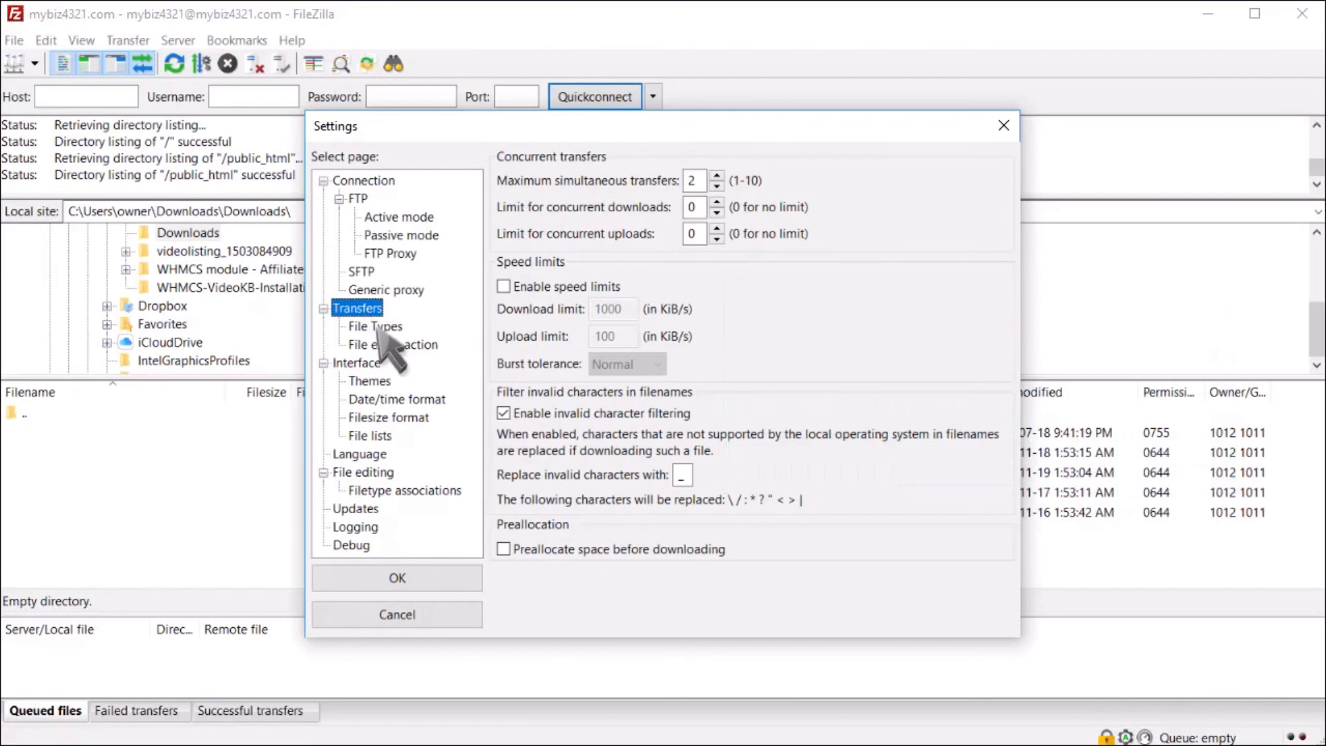
left_click(380, 328)
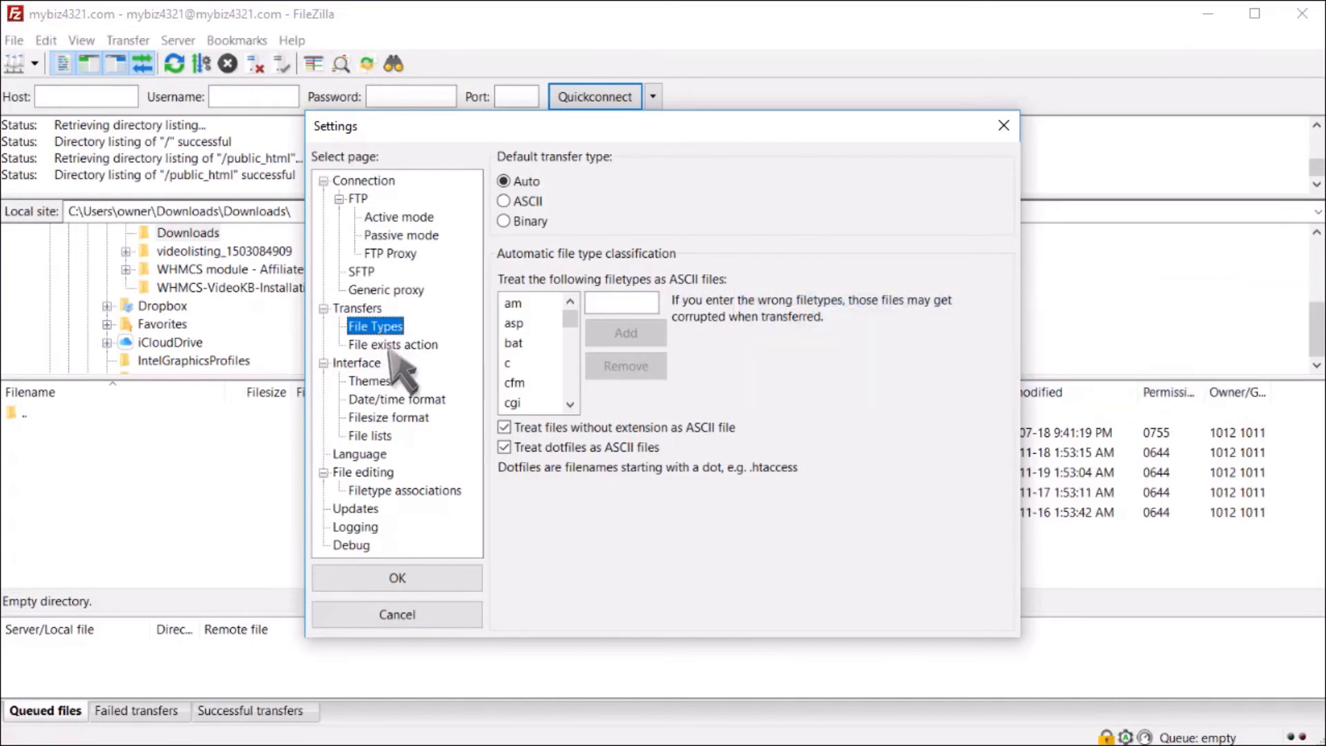
left_click(391, 348)
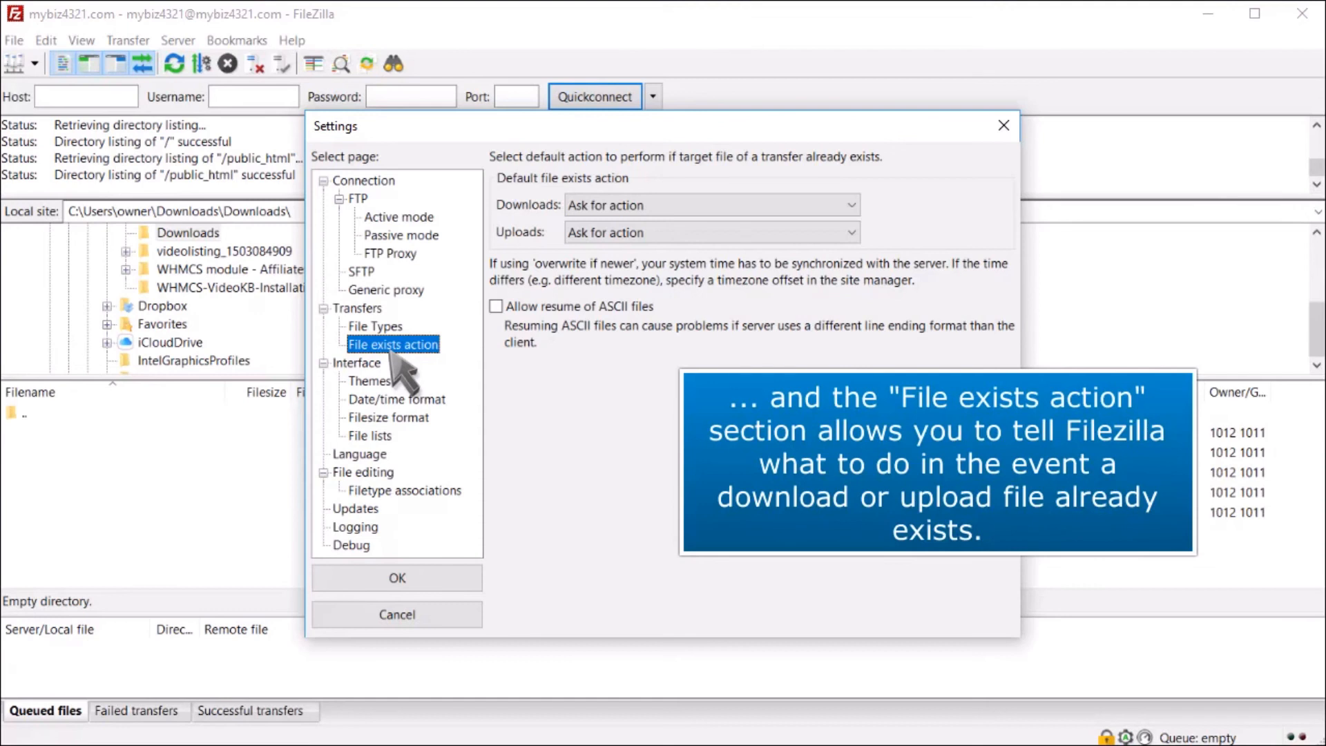
Examine the Interface, Language, File editing, Updates, Logging and Debug options, and close the settings with the current choices accepted.
left_click(369, 364)
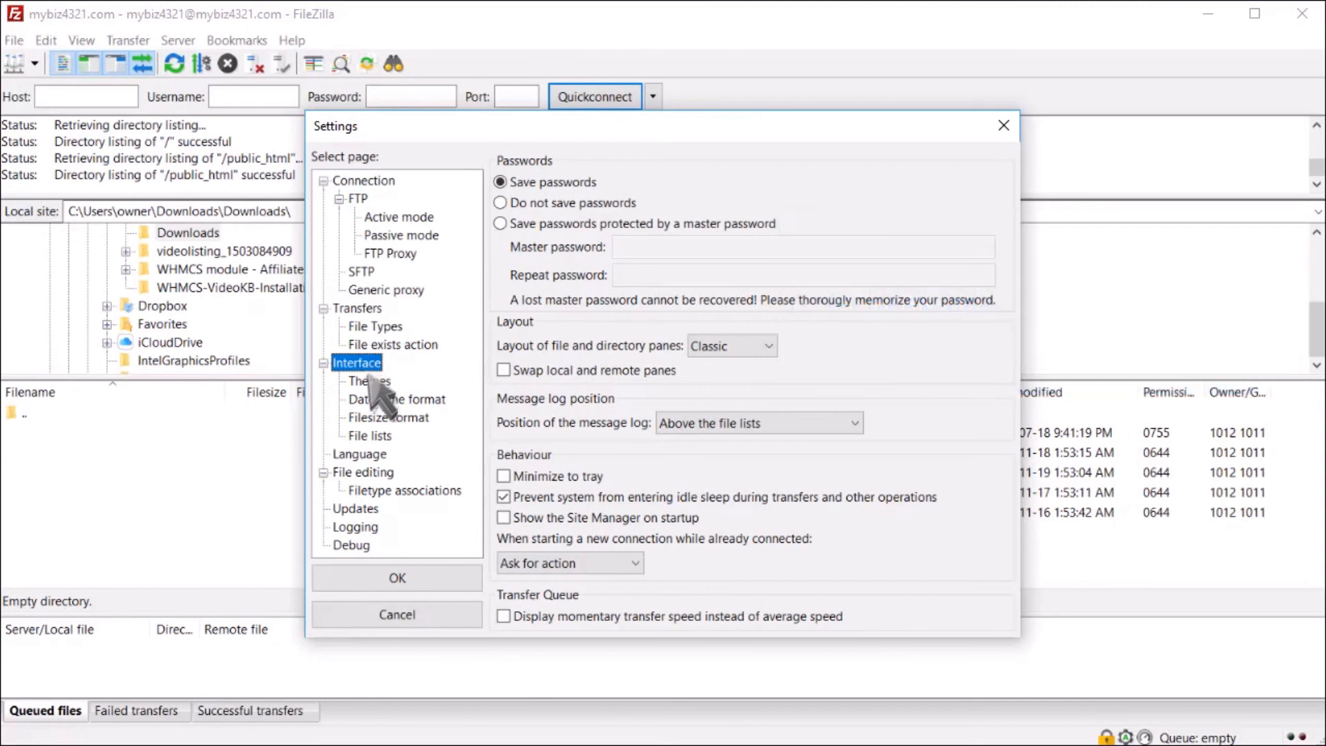
left_click(373, 456)
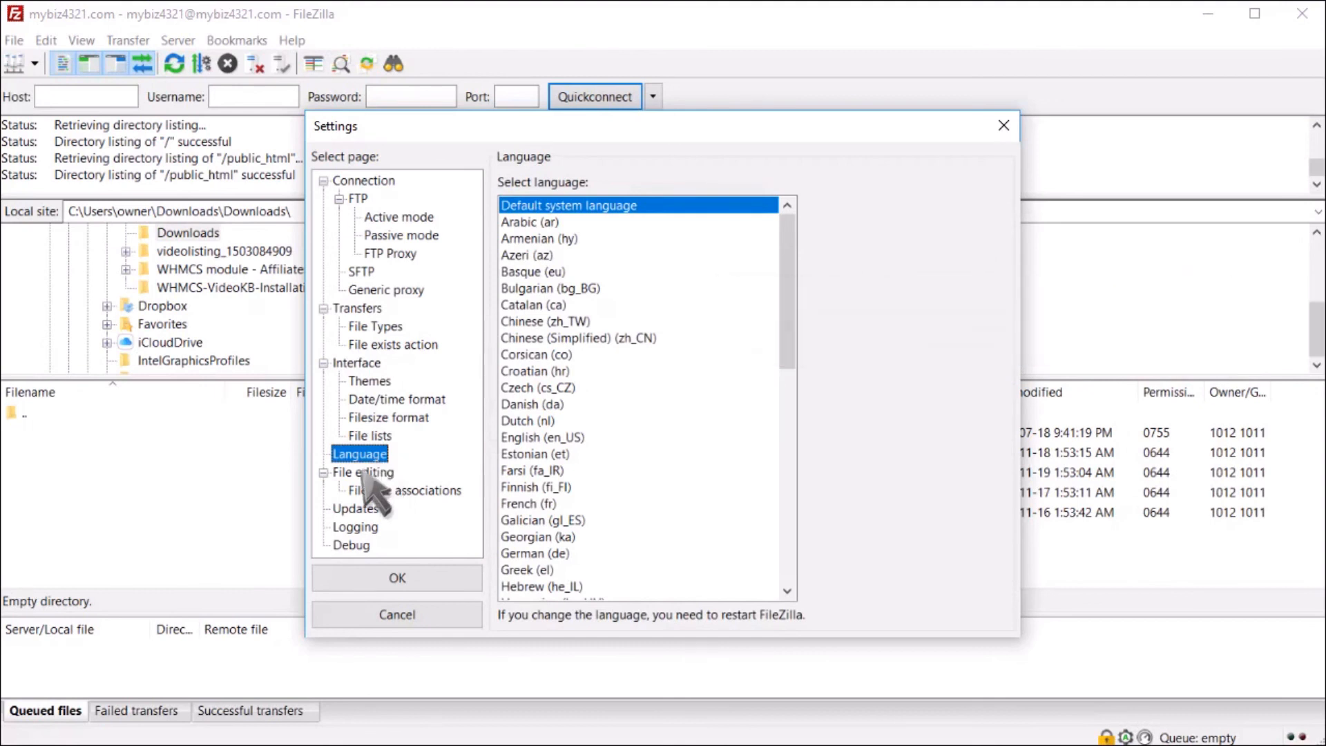
left_click(359, 473)
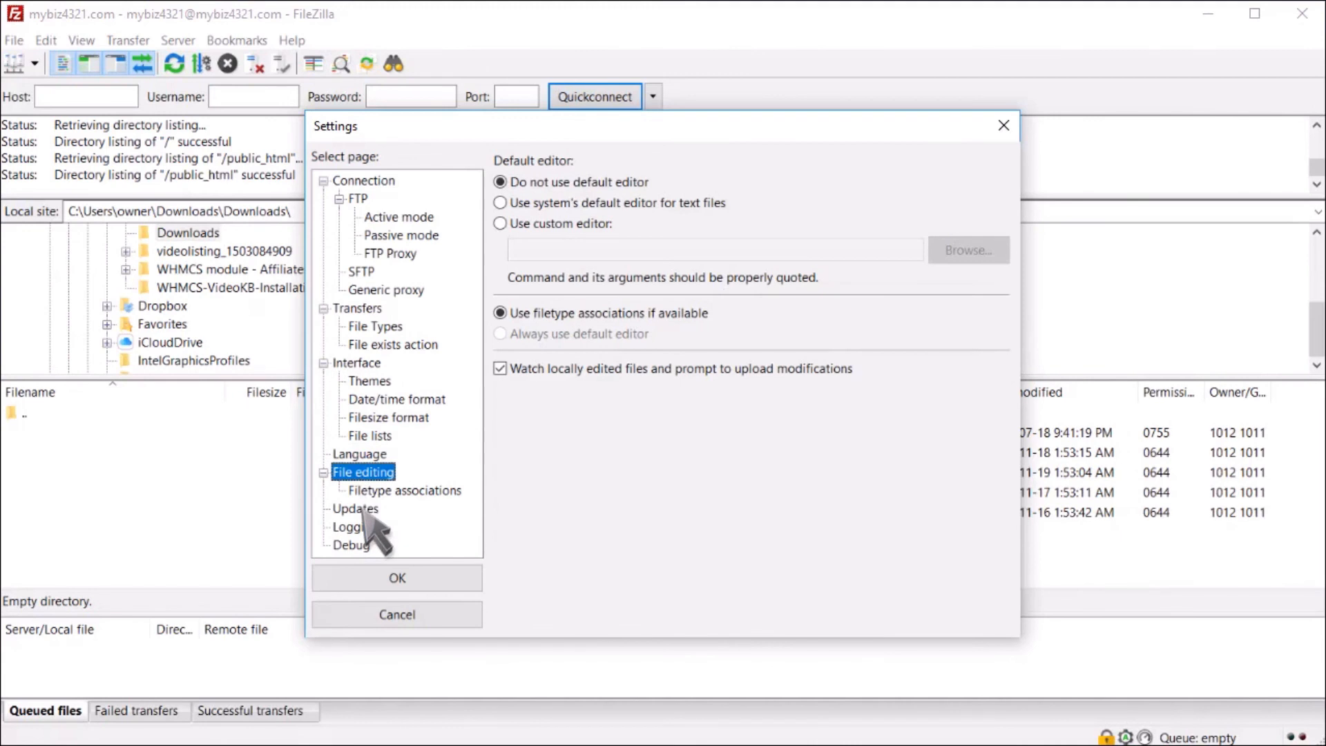
left_click(361, 509)
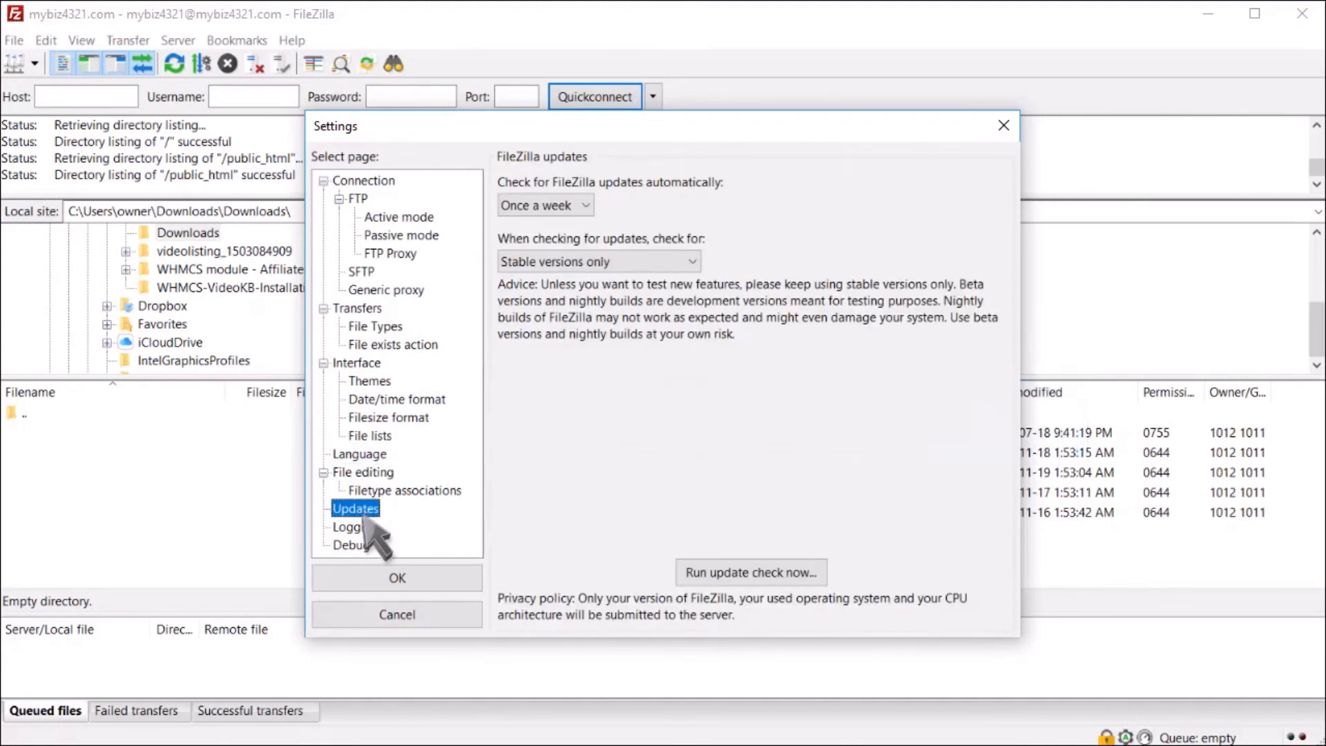
left_click(364, 529)
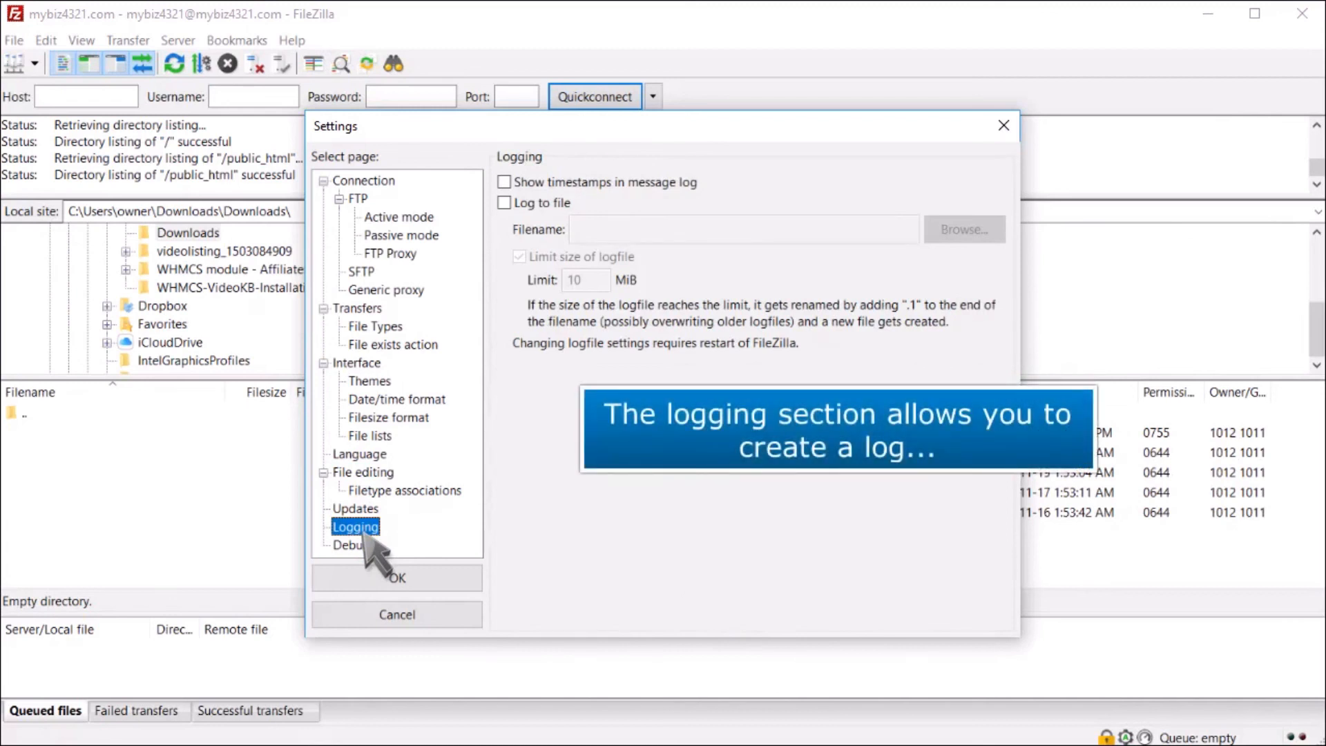
left_click(357, 547)
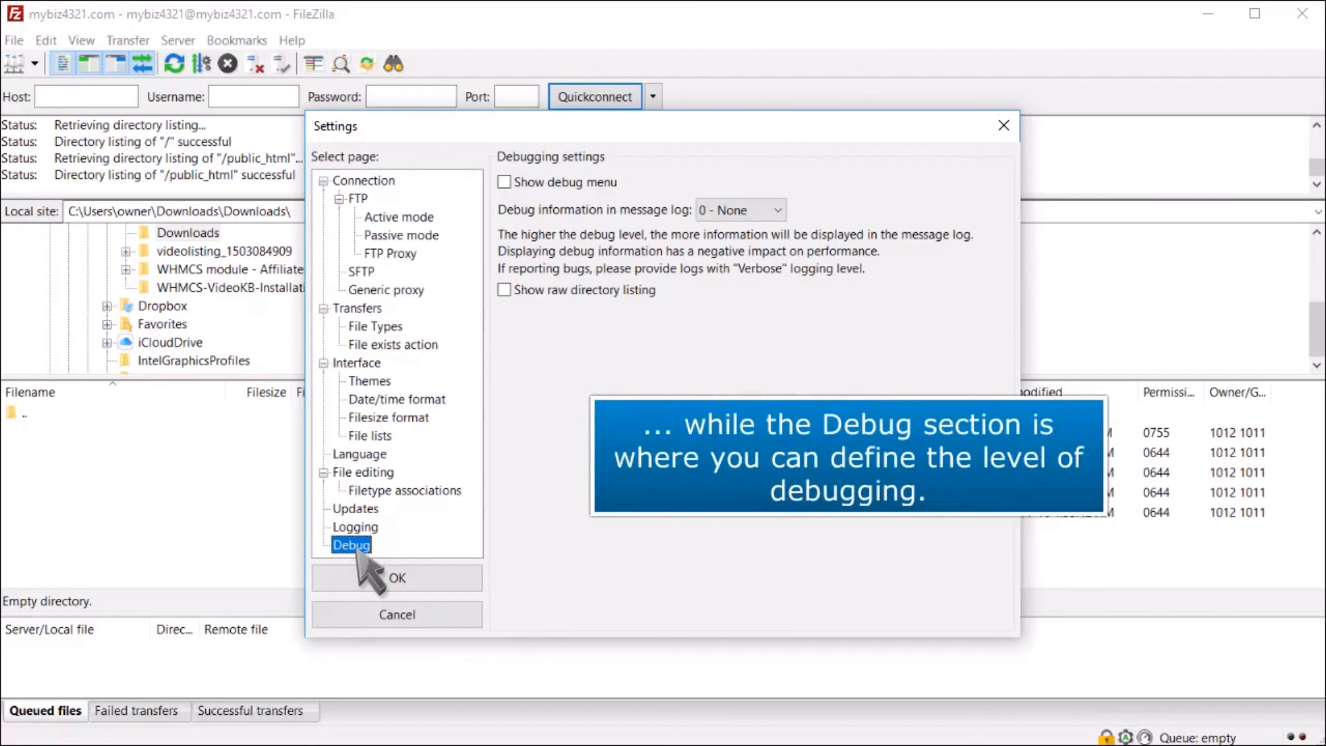
left_click(400, 583)
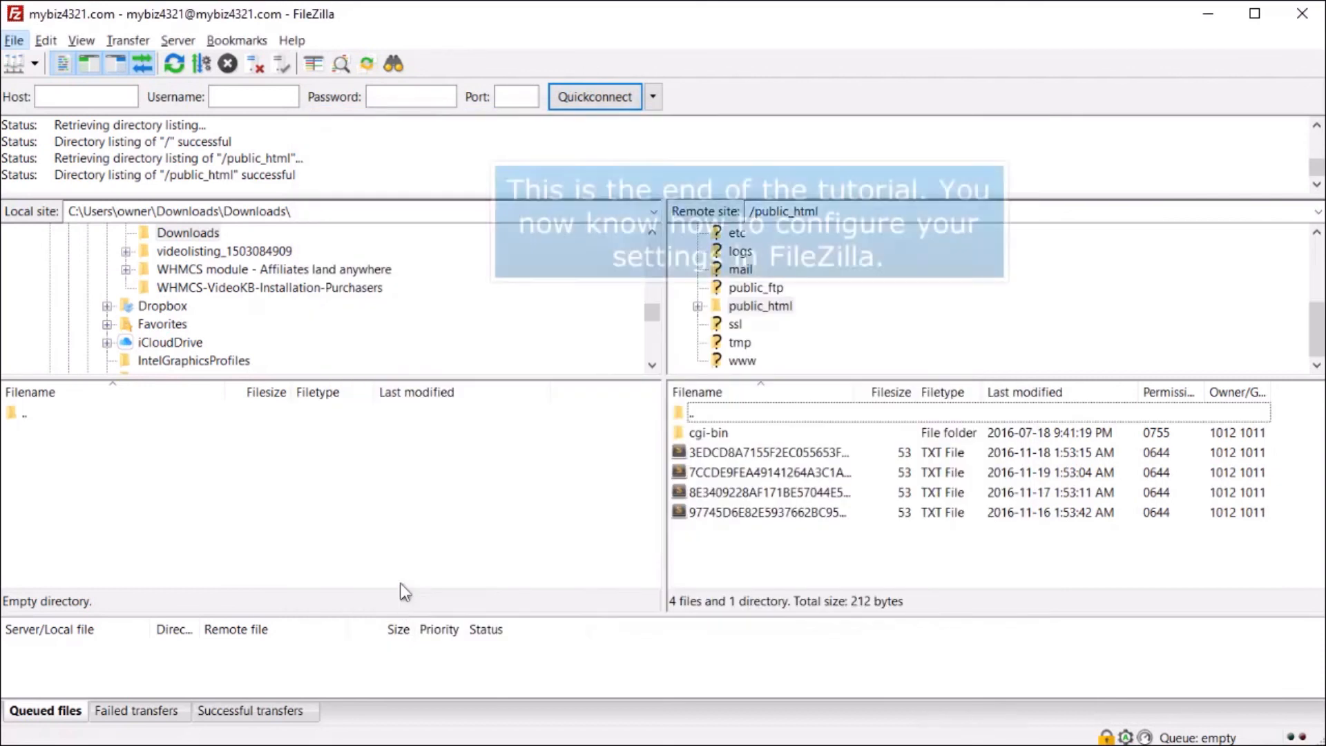